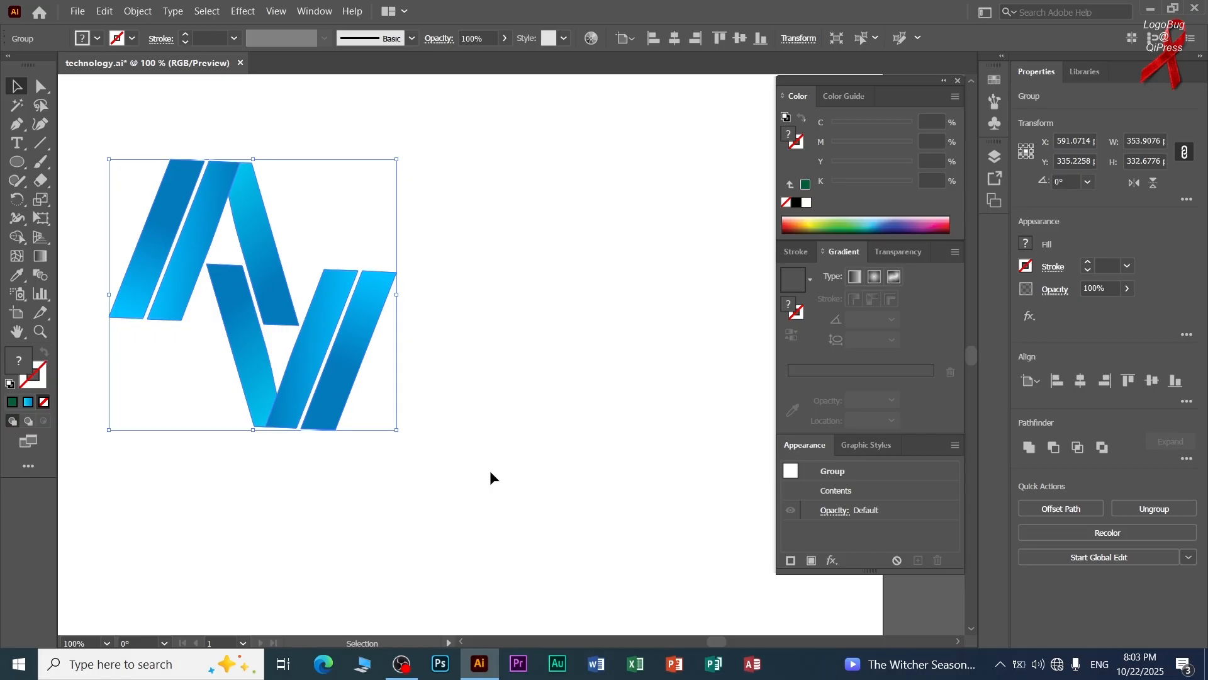
Add a capital letter A as point text in the empty area beside the blue logo.
left_click(569, 412)
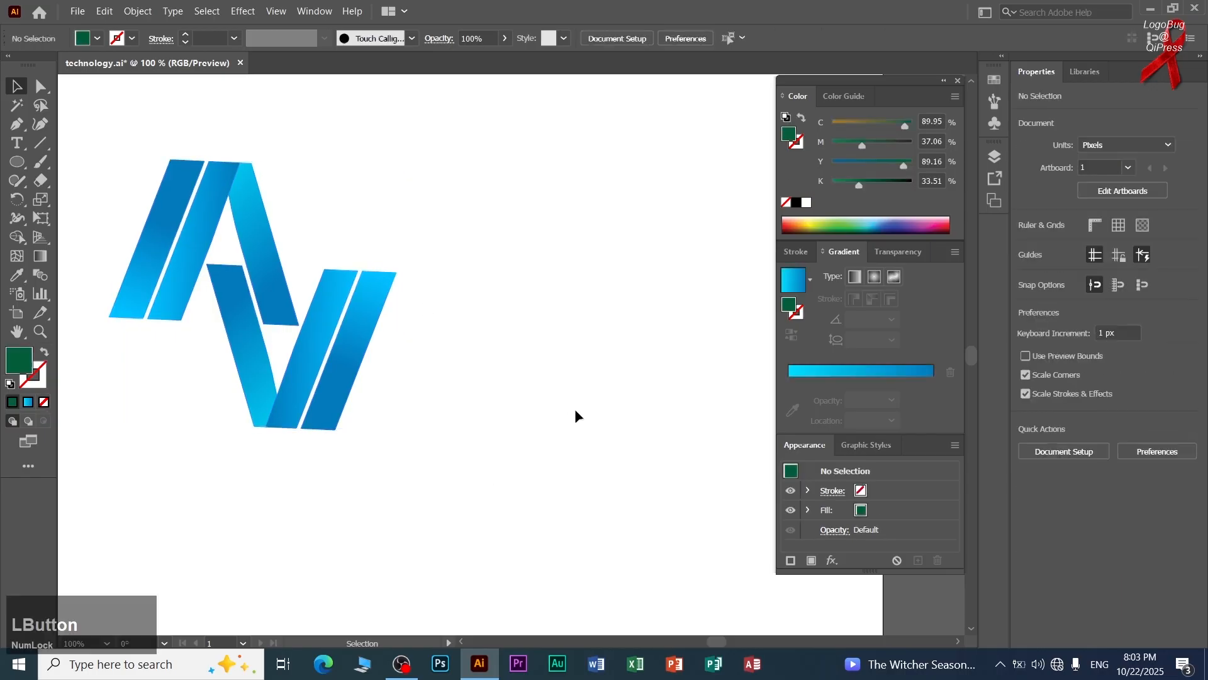
right_click(18, 148)
left_click(55, 148)
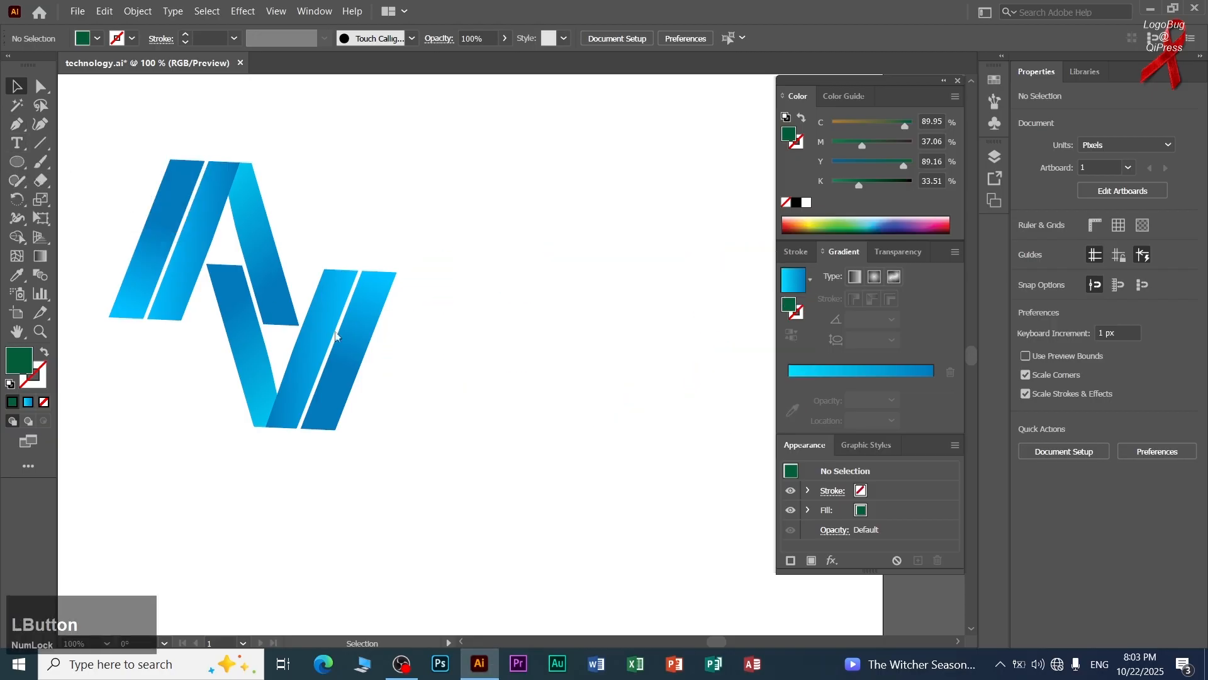
left_click(536, 362)
type("a")
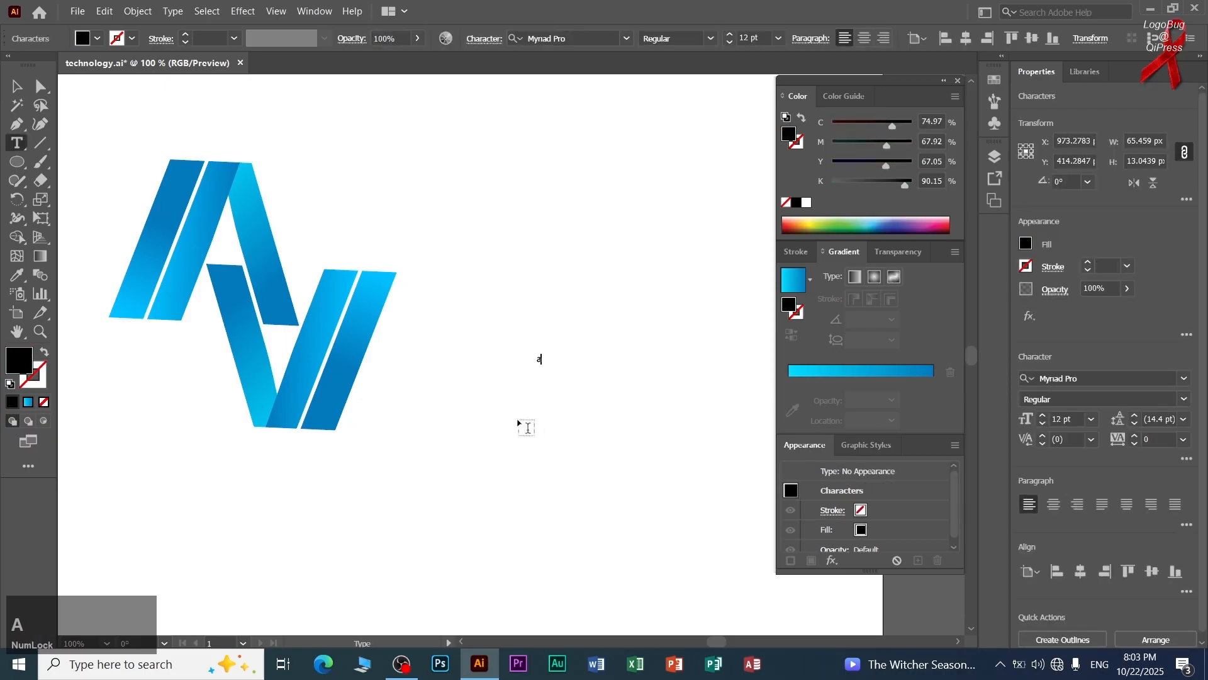
key("BackSpace")
type("A")
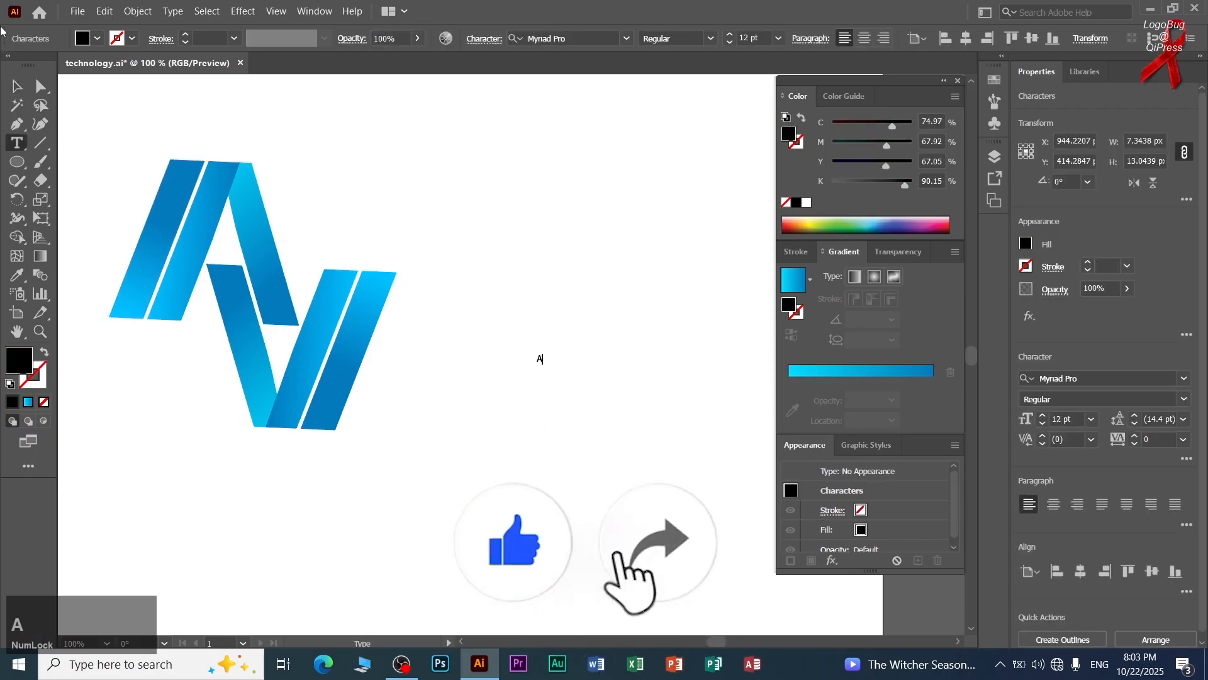
Enlarge the letter A to a font size of about 399 pt.
left_click(16, 85)
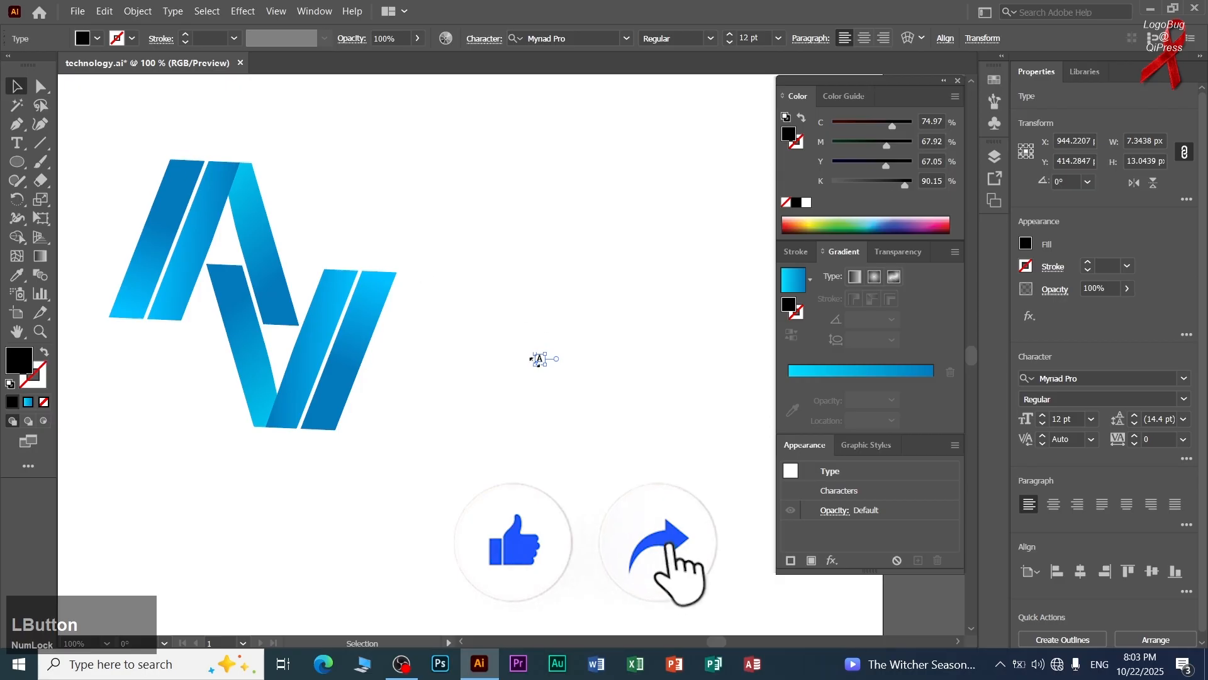
left_click_drag(544, 365, 723, 577)
left_click(723, 577)
Draw a horizontal line about 306 px long across the A at its crossbar and shift the letter slightly to the right.
left_click(40, 142)
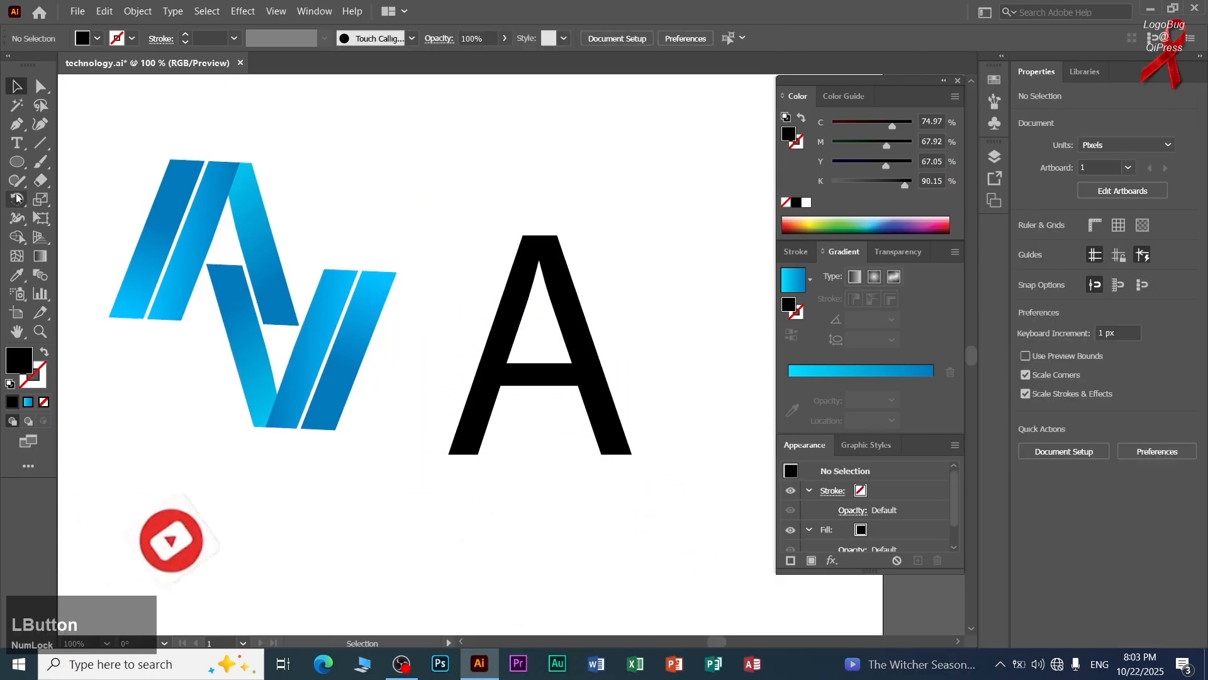
left_click_drag(448, 360, 697, 359)
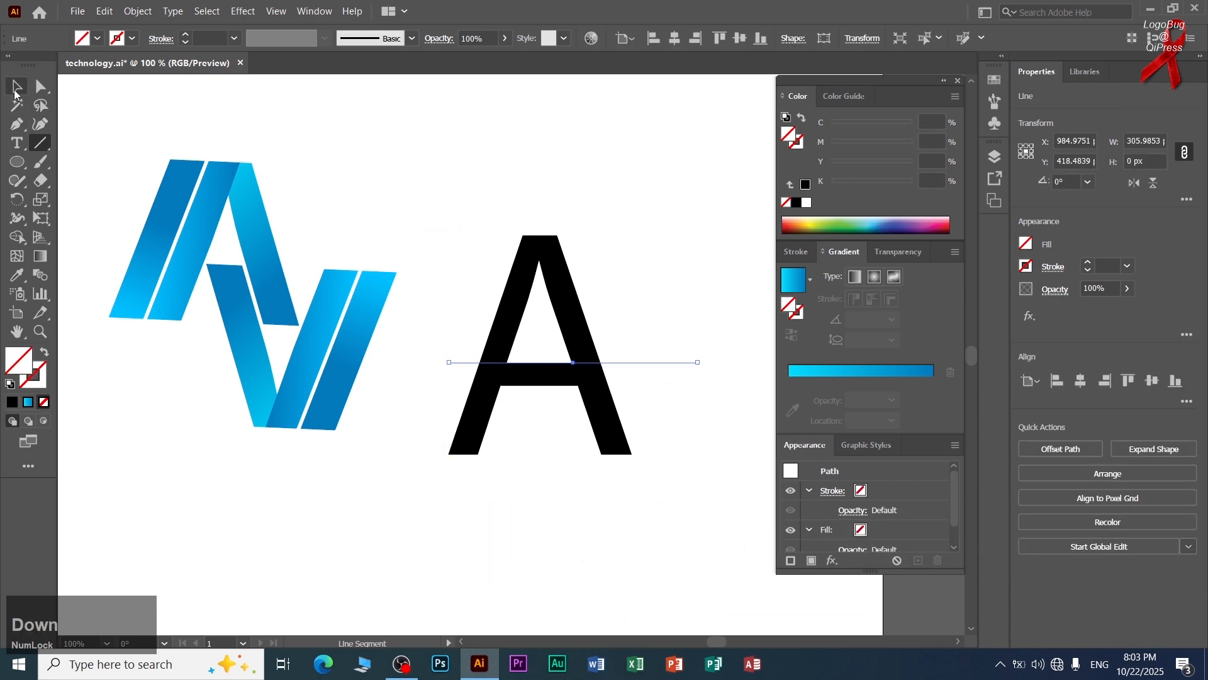
left_click(17, 86)
left_click_drag(555, 234, 626, 198)
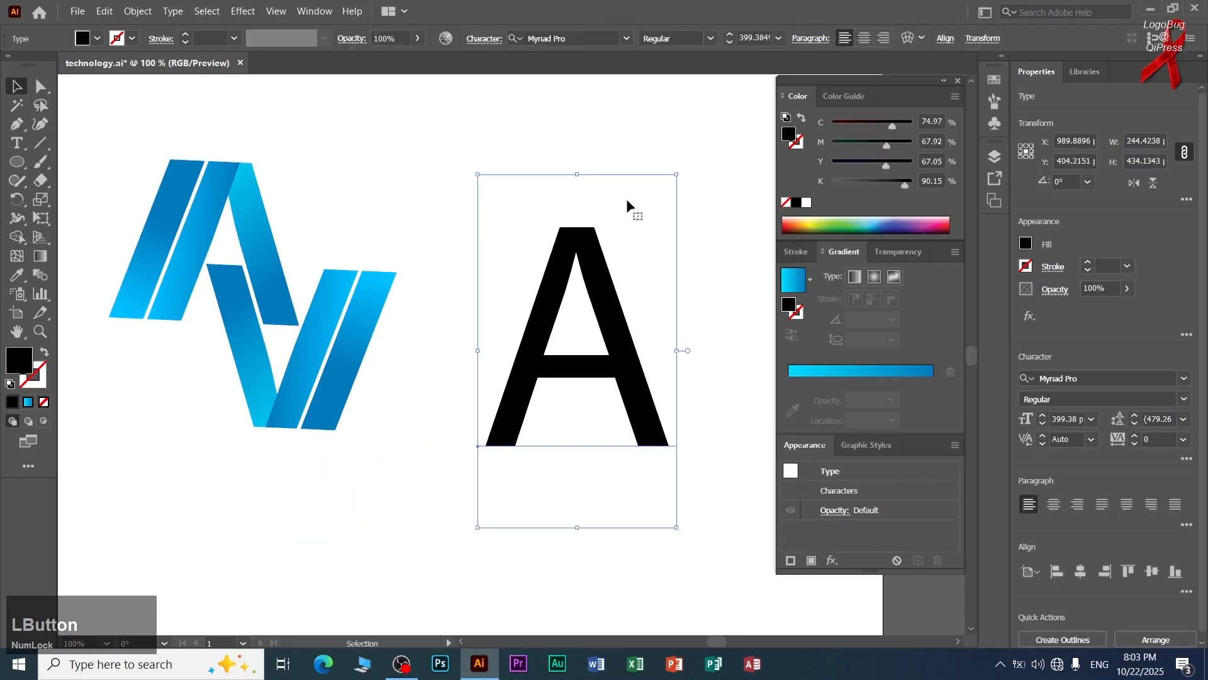
Expand the letter A and the horizontal line together, with Object and Fill included.
left_click(440, 251)
left_click_drag(440, 250, 565, 477)
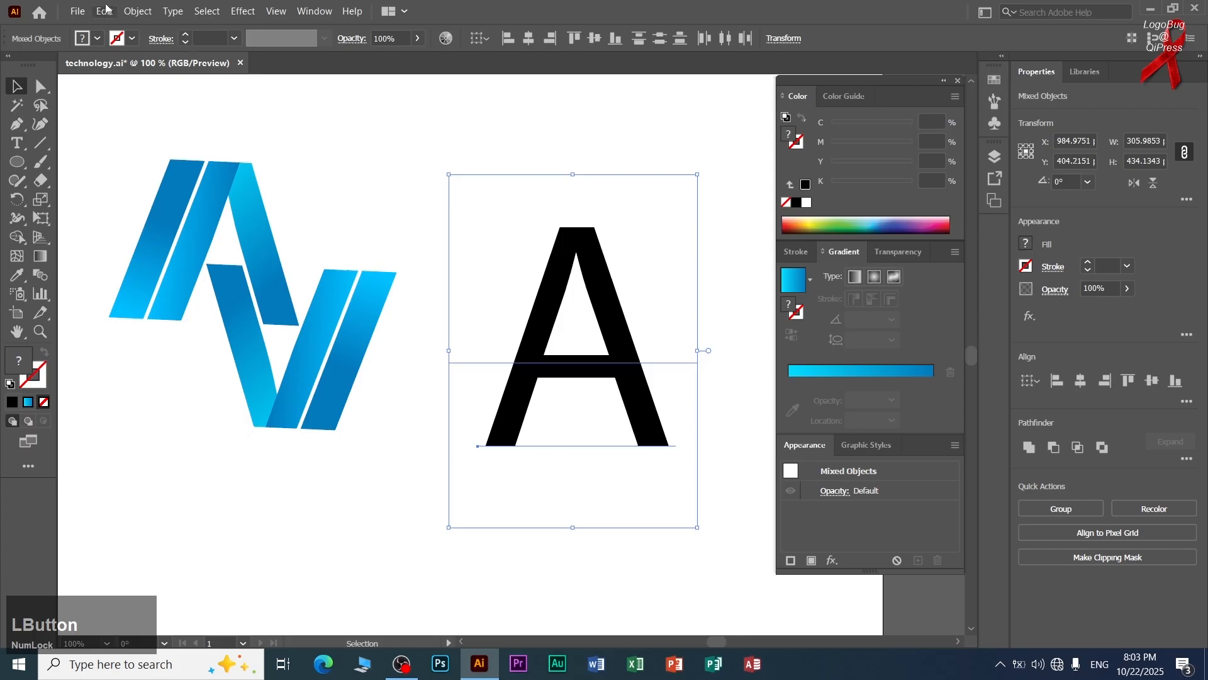
left_click(136, 11)
left_click(207, 173)
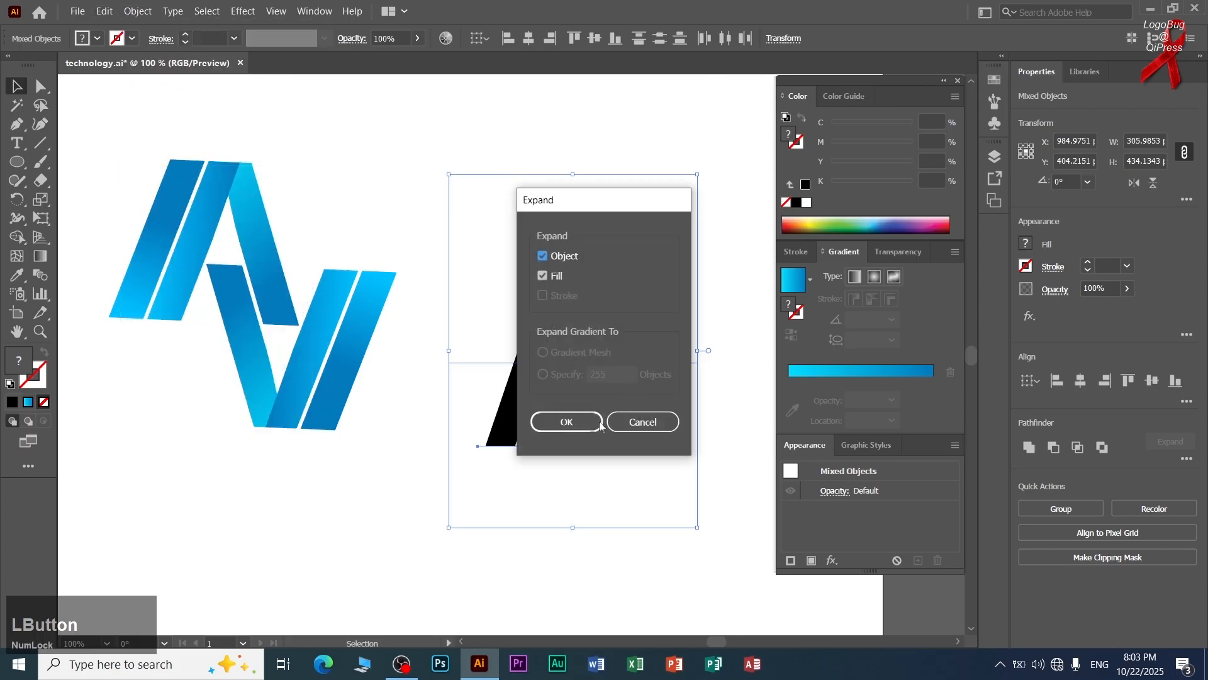
left_click(555, 421)
Nudge the expanded A downward to align the top of its crossbar with the horizontal line.
left_click_drag(543, 293, 537, 301)
left_click(647, 145)
left_click_drag(655, 145, 528, 258)
key("Down")
key("Down")
key("Down")
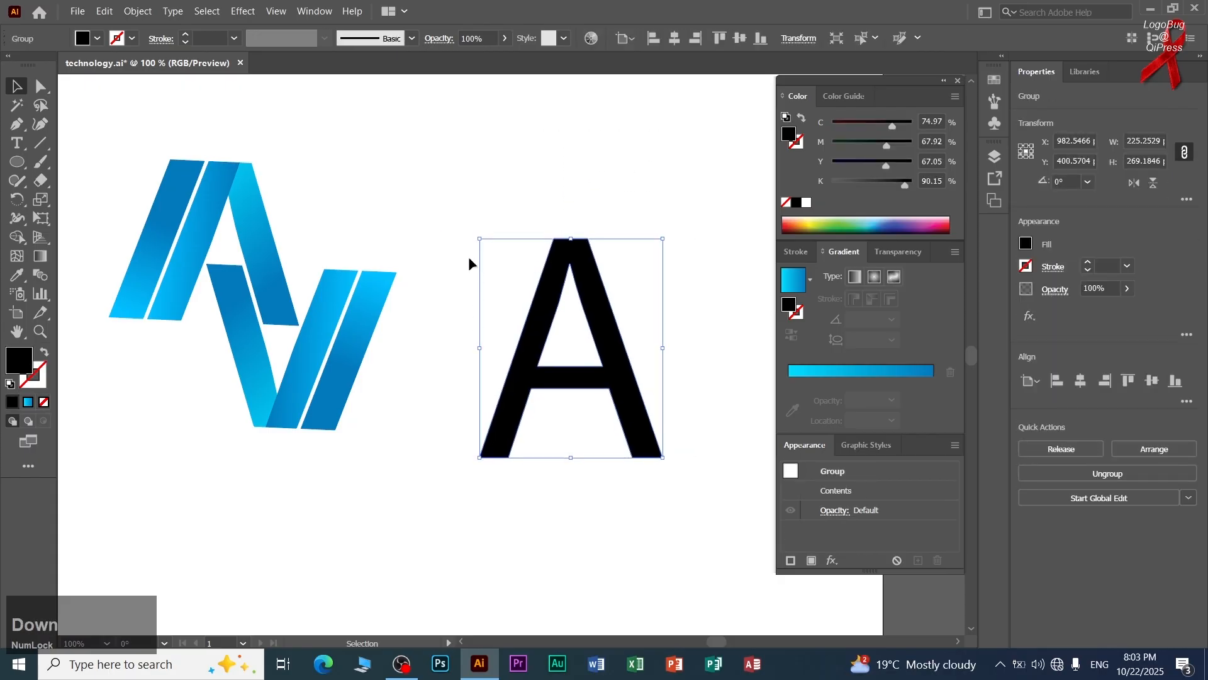
left_click_drag(457, 411, 457, 412)
left_click_drag(473, 368, 478, 365)
Use Shape Builder to remove the A's crossbar and lower legs below the line, along with the line's leftover end.
left_click_drag(649, 255, 477, 494)
left_click(17, 237)
left_click_drag(635, 434, 447, 420)
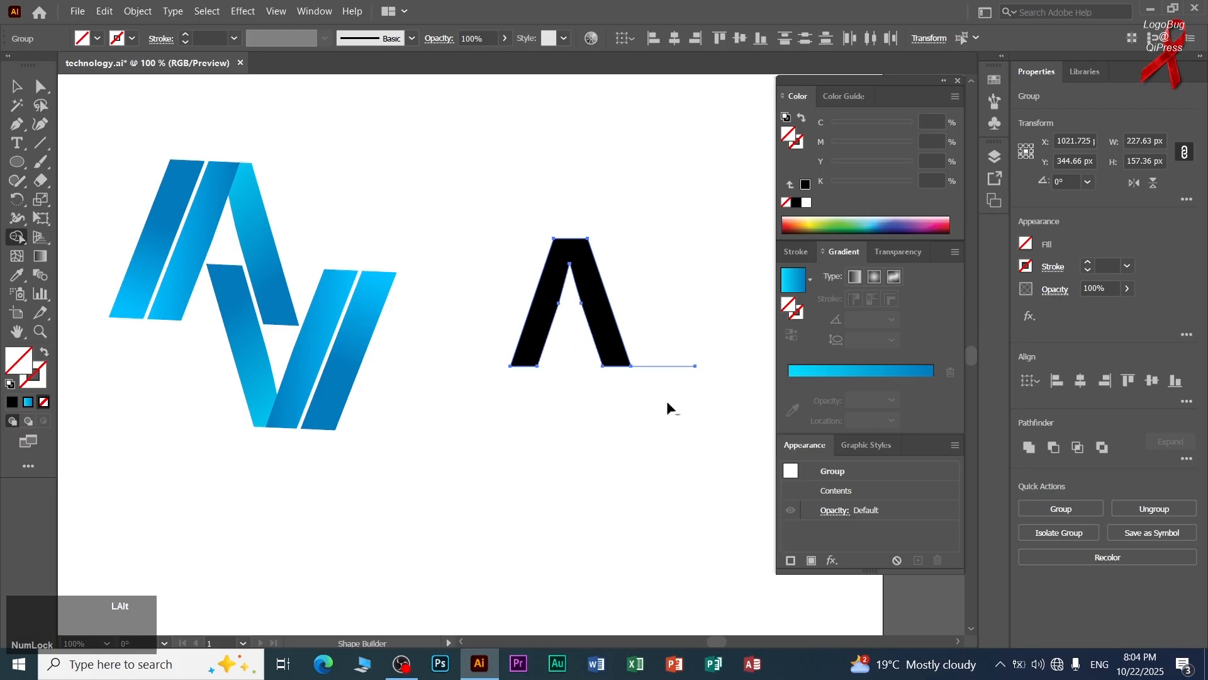
left_click(553, 297)
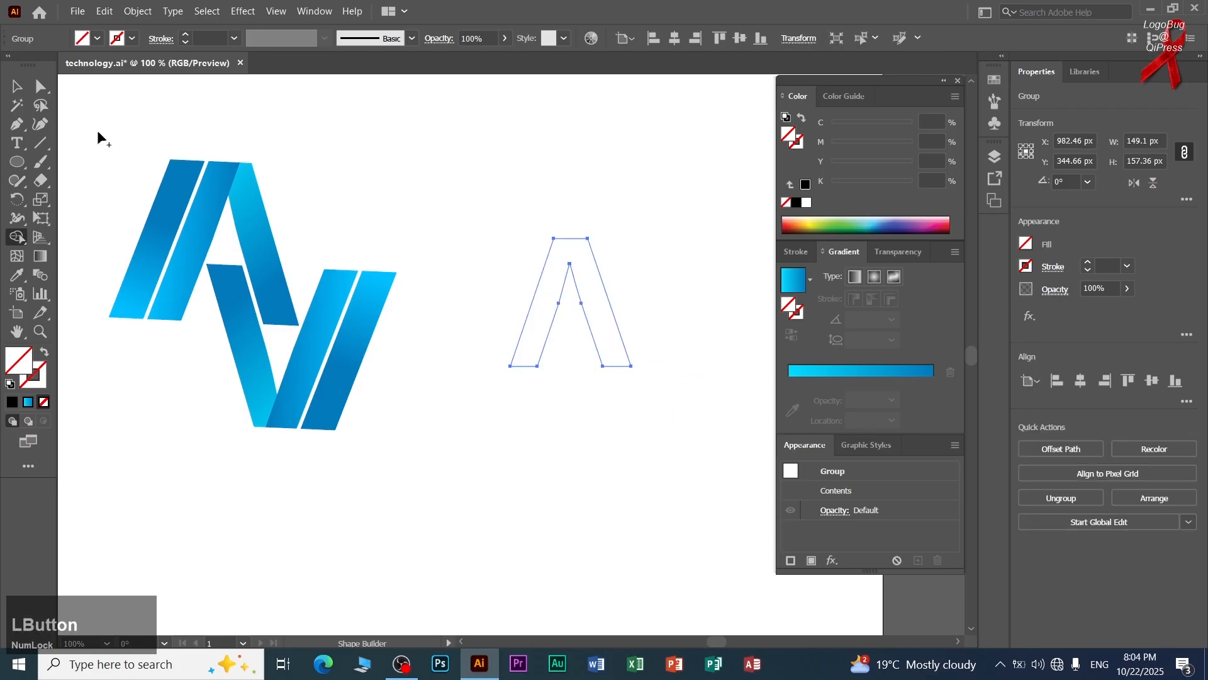
Select the unfilled A outline and apply the blue gradient sampled from the logo's left bar with the Eyedropper.
left_click(17, 86)
left_click(528, 236)
left_click(532, 275)
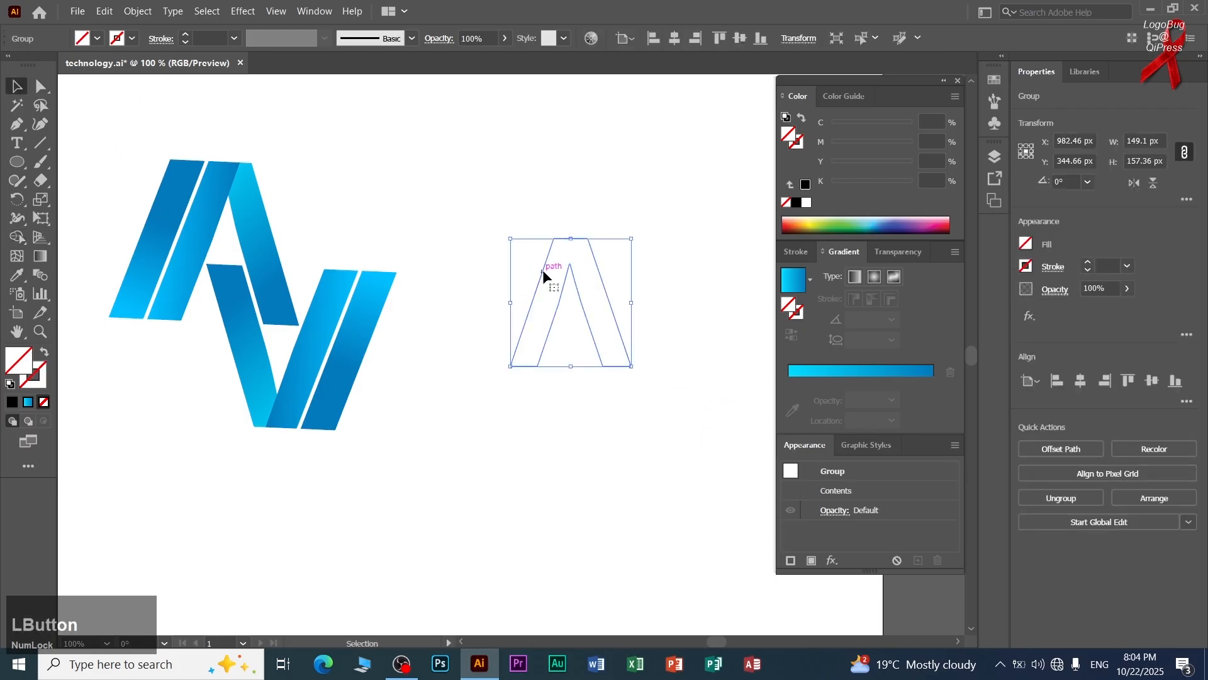
left_click(545, 272)
left_click_drag(545, 266, 466, 181)
left_click(460, 437)
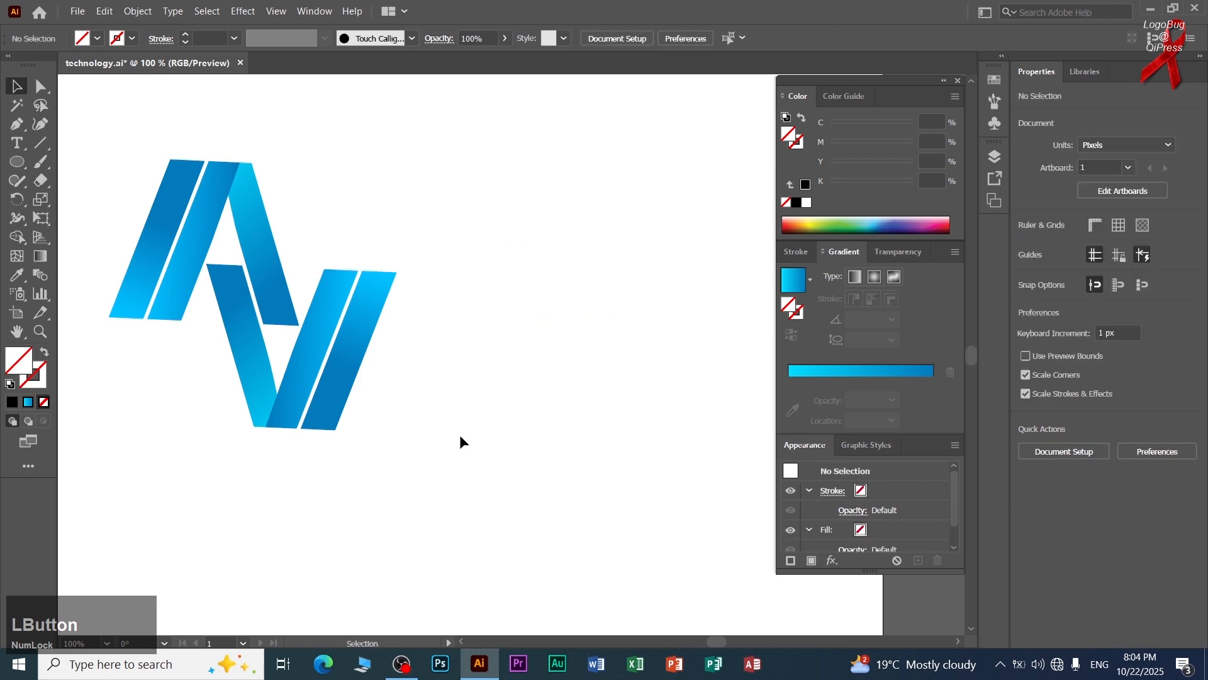
left_click(356, 304)
left_click(403, 184)
left_click(543, 238)
key("i")
left_click(160, 239)
Reposition the gradient A in the open area and place a copy about 48 px to its left, slightly higher.
left_click(17, 86)
left_click(330, 154)
left_click_drag(466, 210, 564, 317)
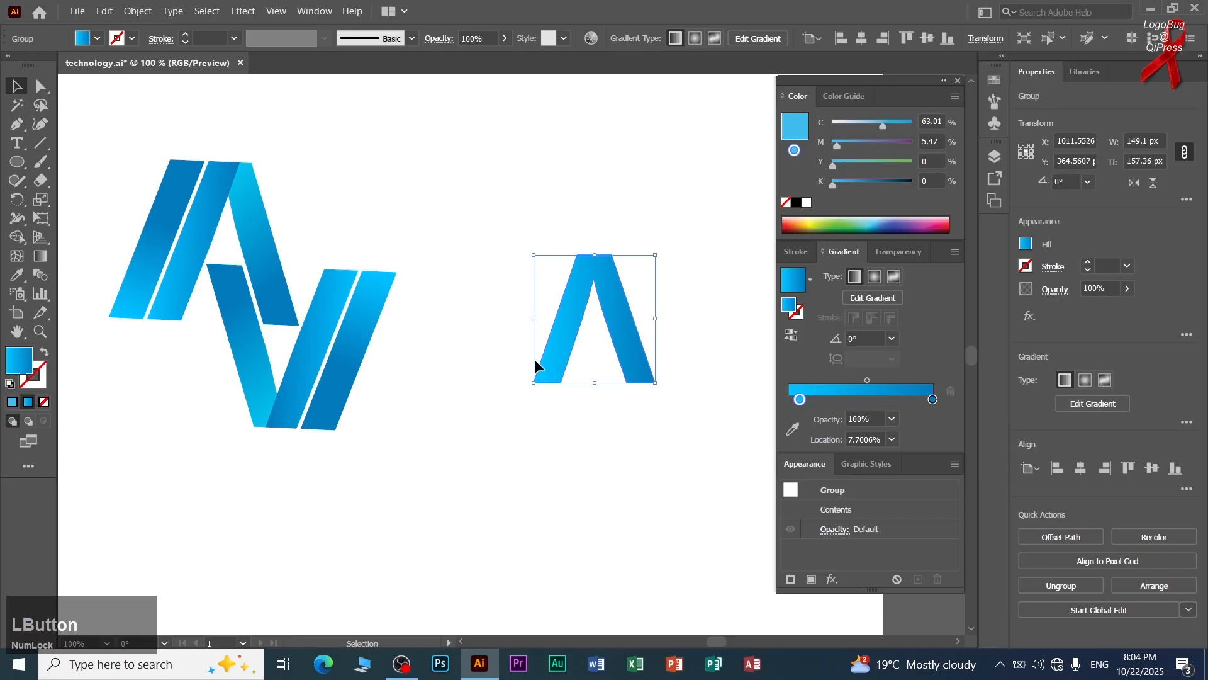
left_click_drag(570, 329, 535, 326)
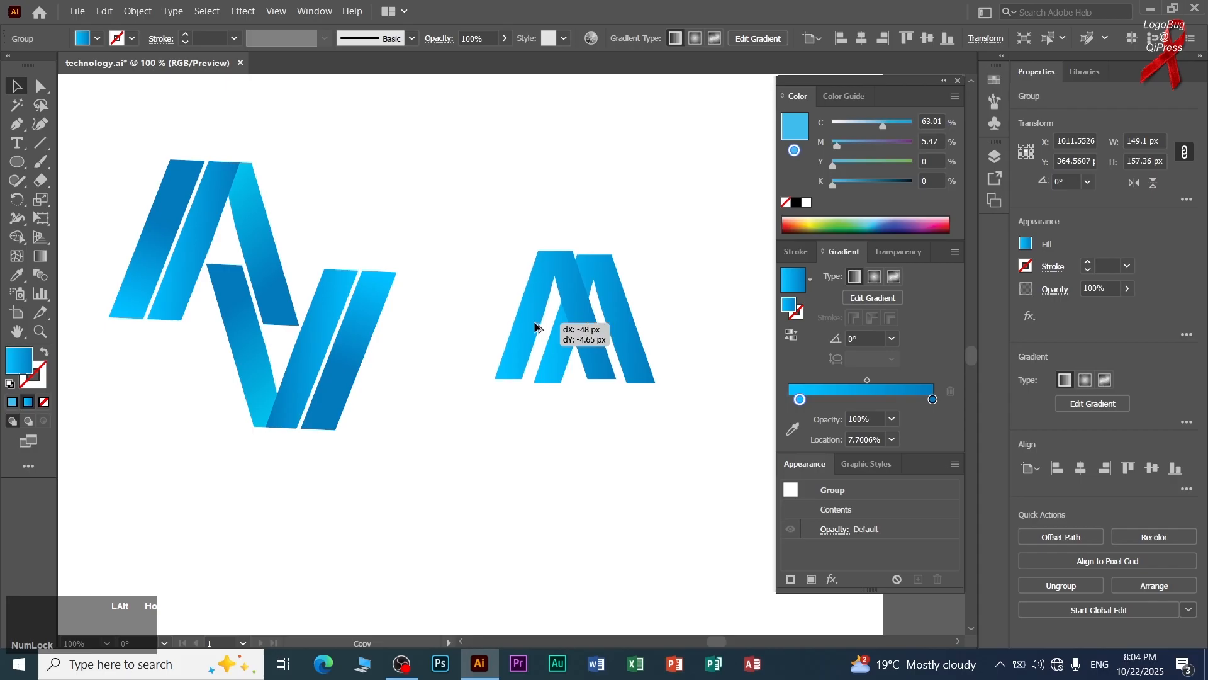
left_click_drag(535, 326, 535, 326)
Draw a diagonal line about 75 px tall from above the front A's top edge through its inner apex.
scroll(548, 299, "up", 3)
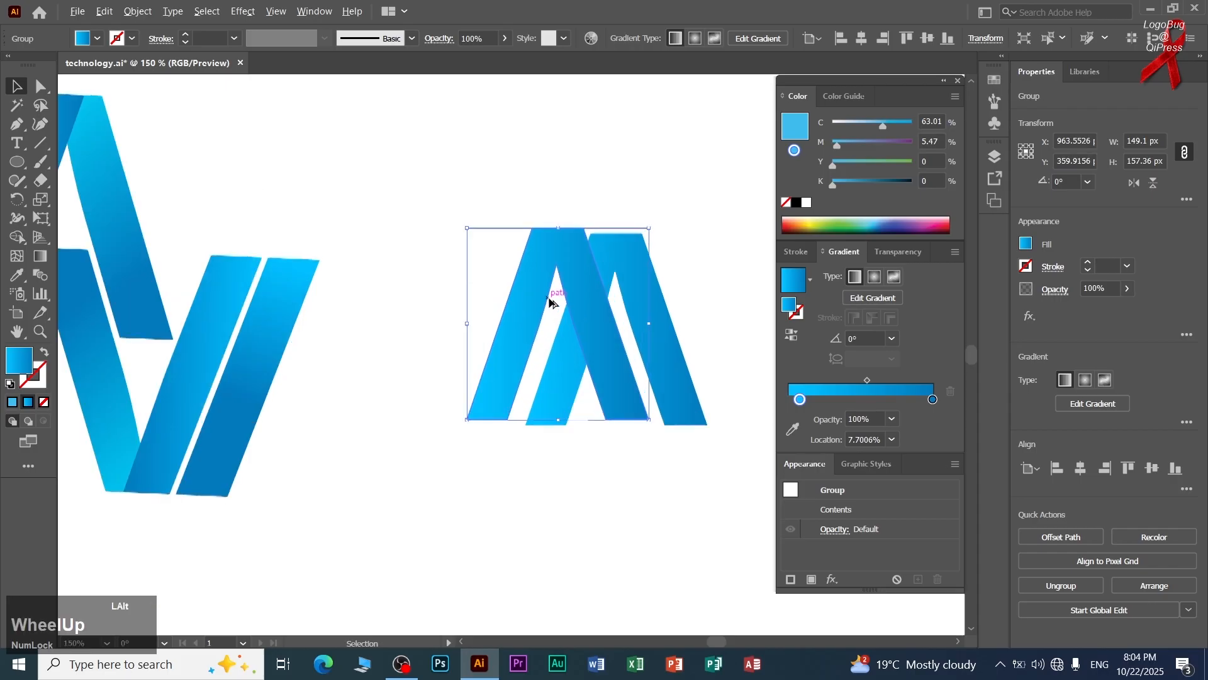
left_click(41, 143)
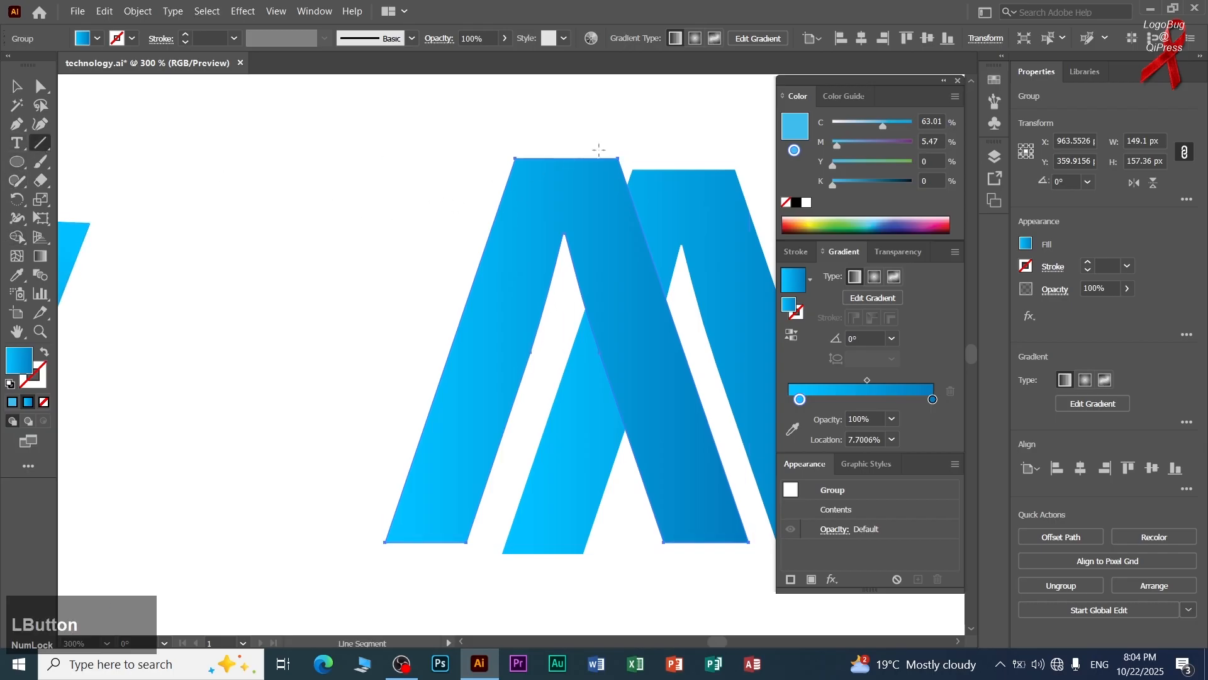
left_click_drag(591, 127, 541, 309)
left_click(17, 86)
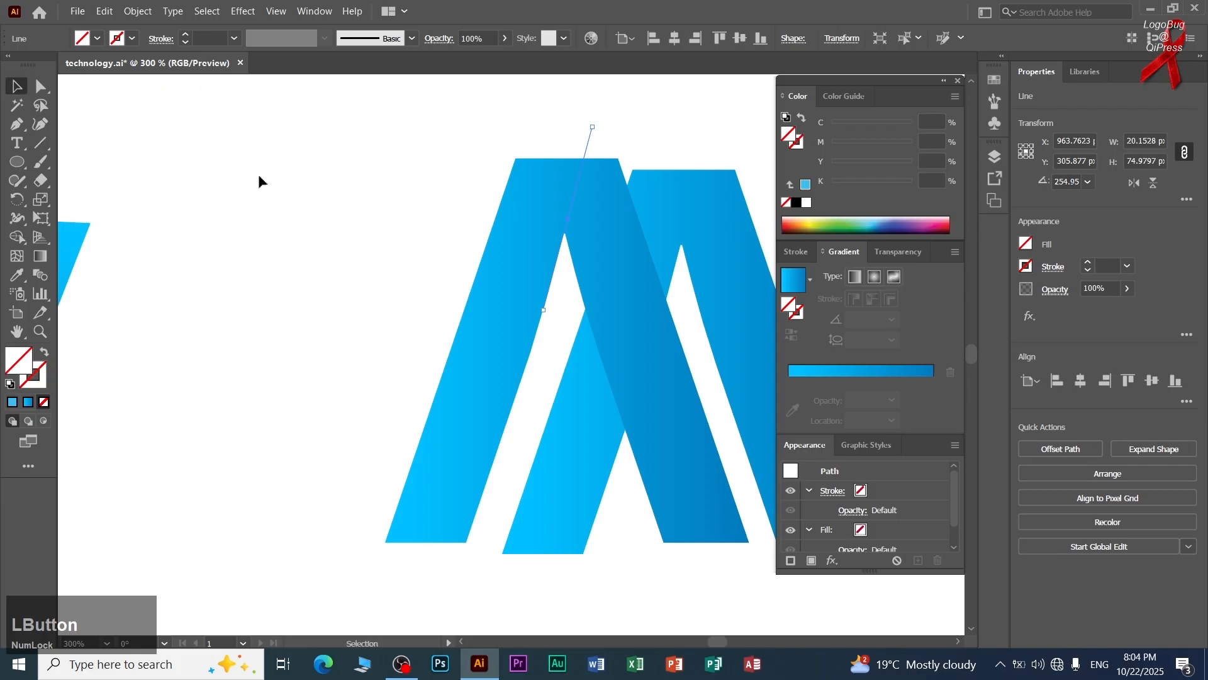
Try to cut off the front A's right leg along the diagonal line with Shape Builder.
left_click(149, 134)
left_click_drag(575, 201, 379, 220)
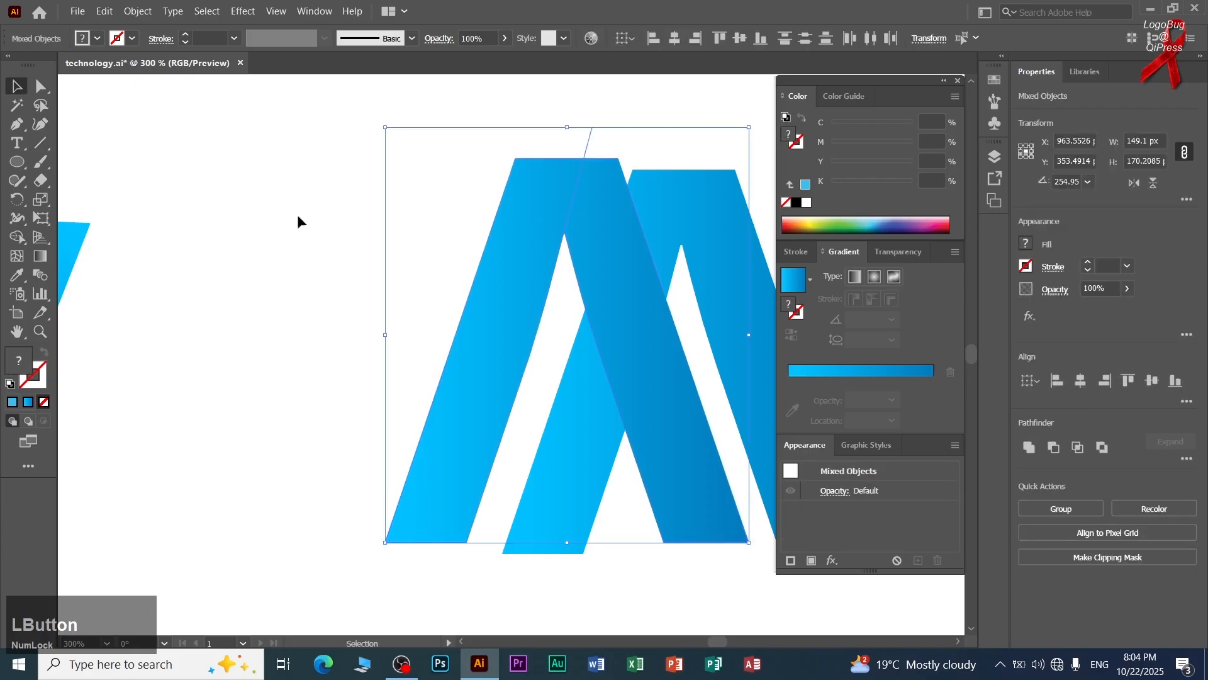
left_click(18, 236)
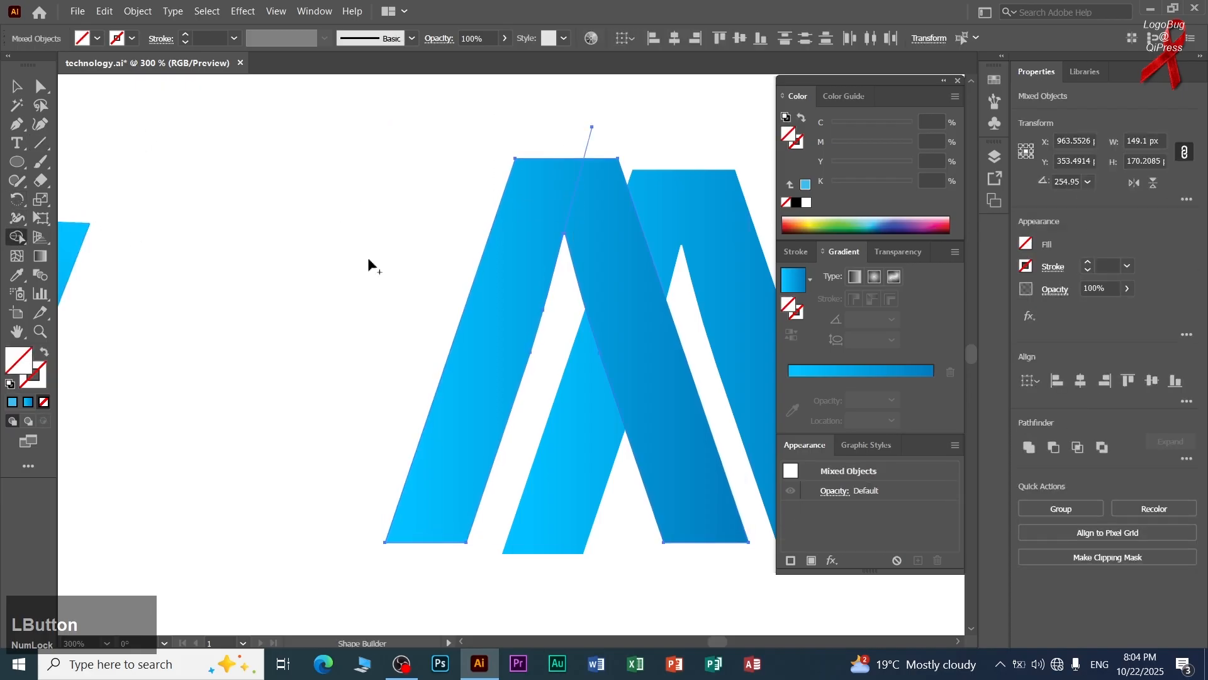
left_click(580, 245, "alt")
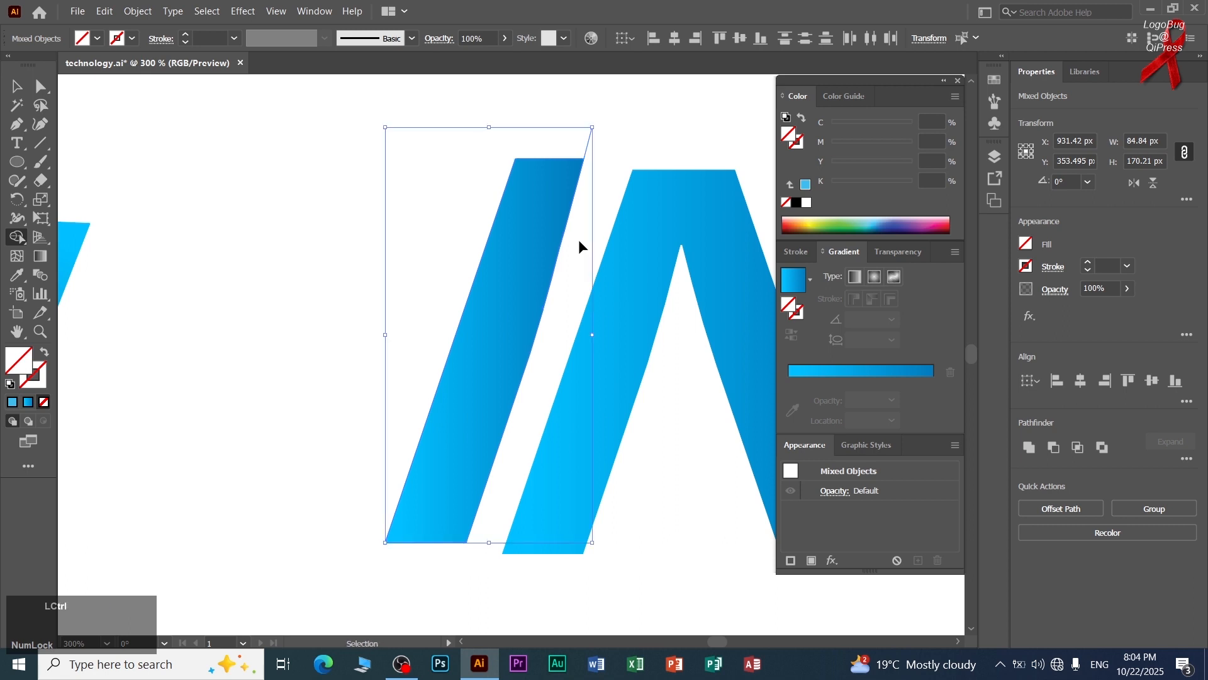
key("ctrl+z")
Give the diagonal line a red-brown 0.25 pt stroke with no fill.
left_click(15, 86)
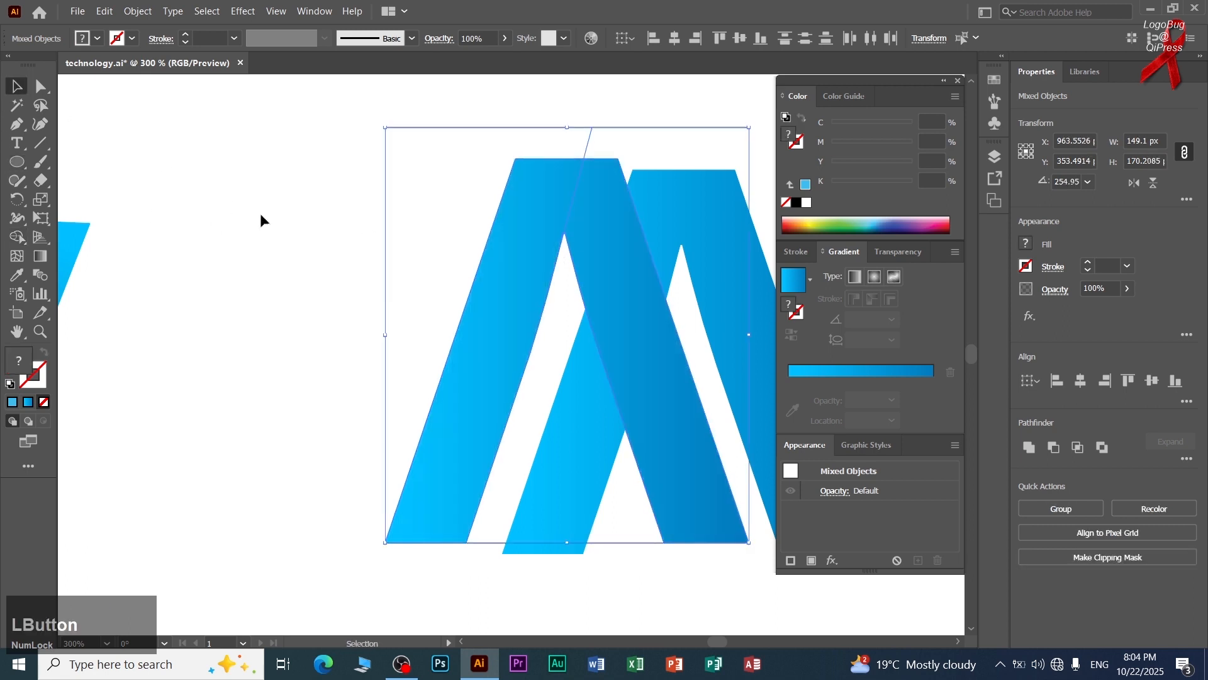
left_click(261, 218)
left_click(568, 217)
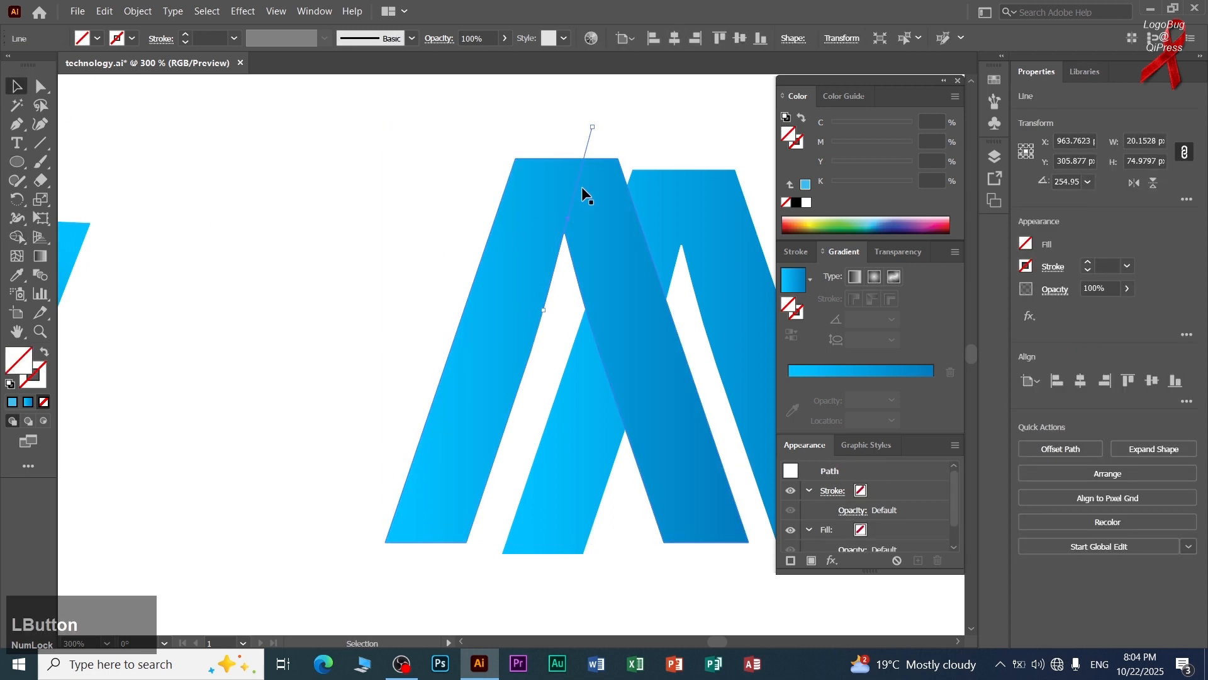
left_click(482, 278)
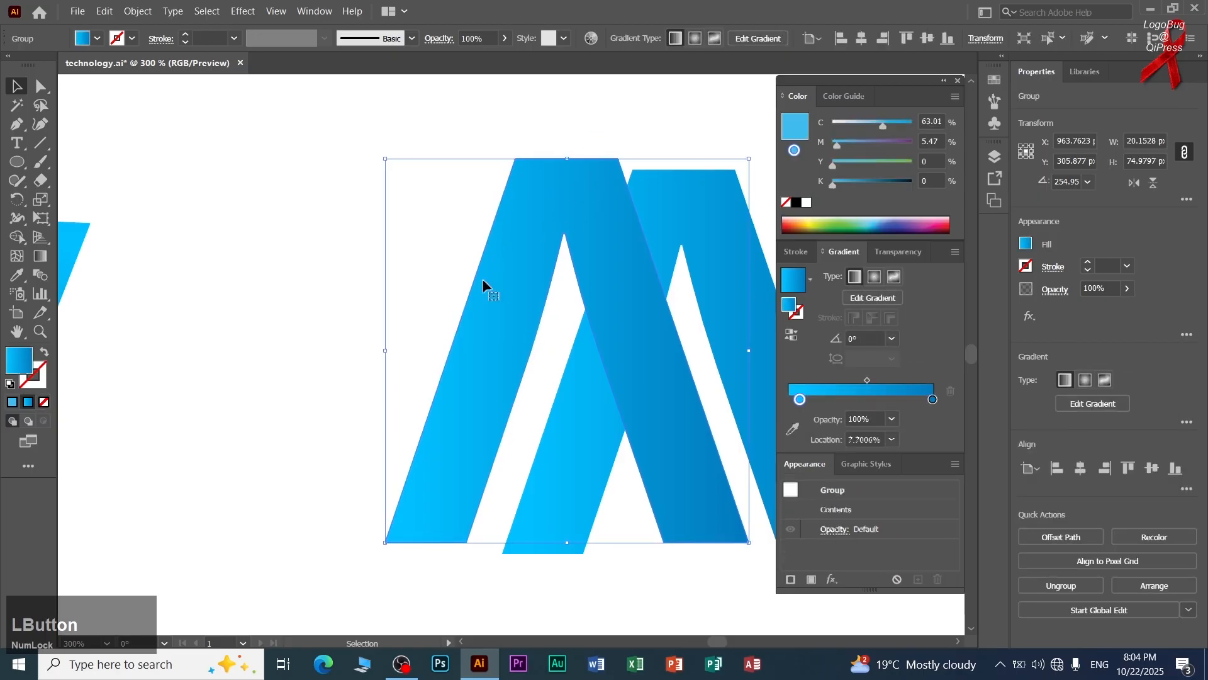
left_click_drag(594, 129, 595, 131)
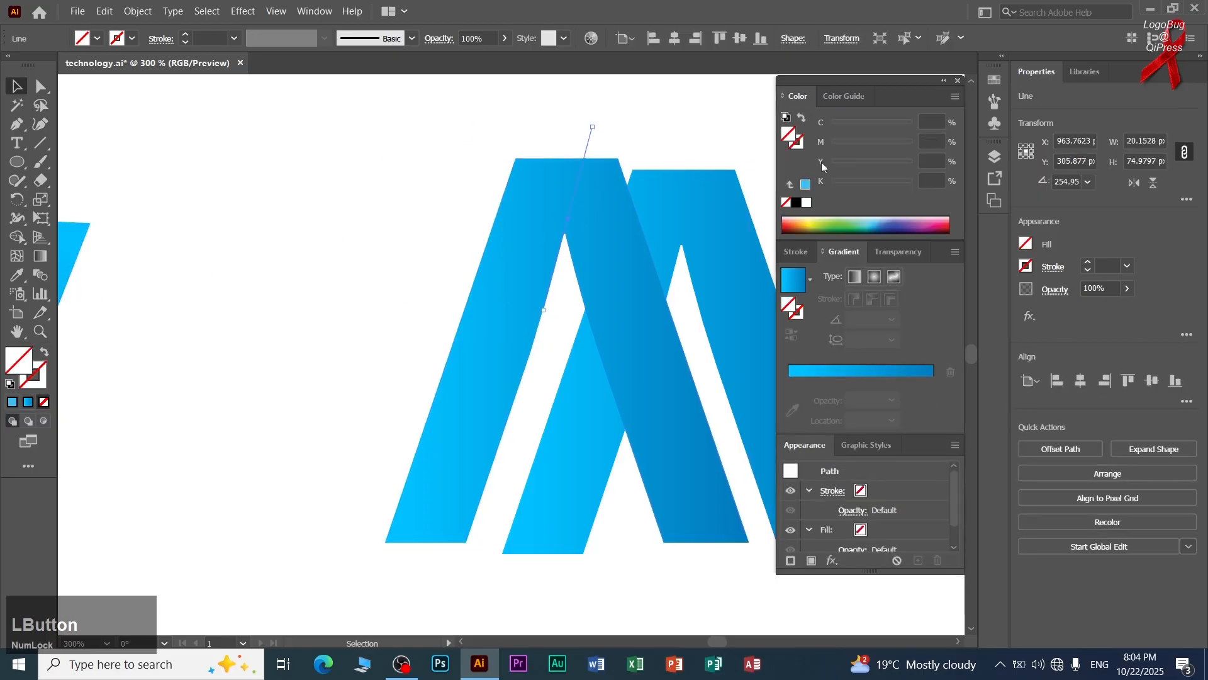
left_click(811, 217)
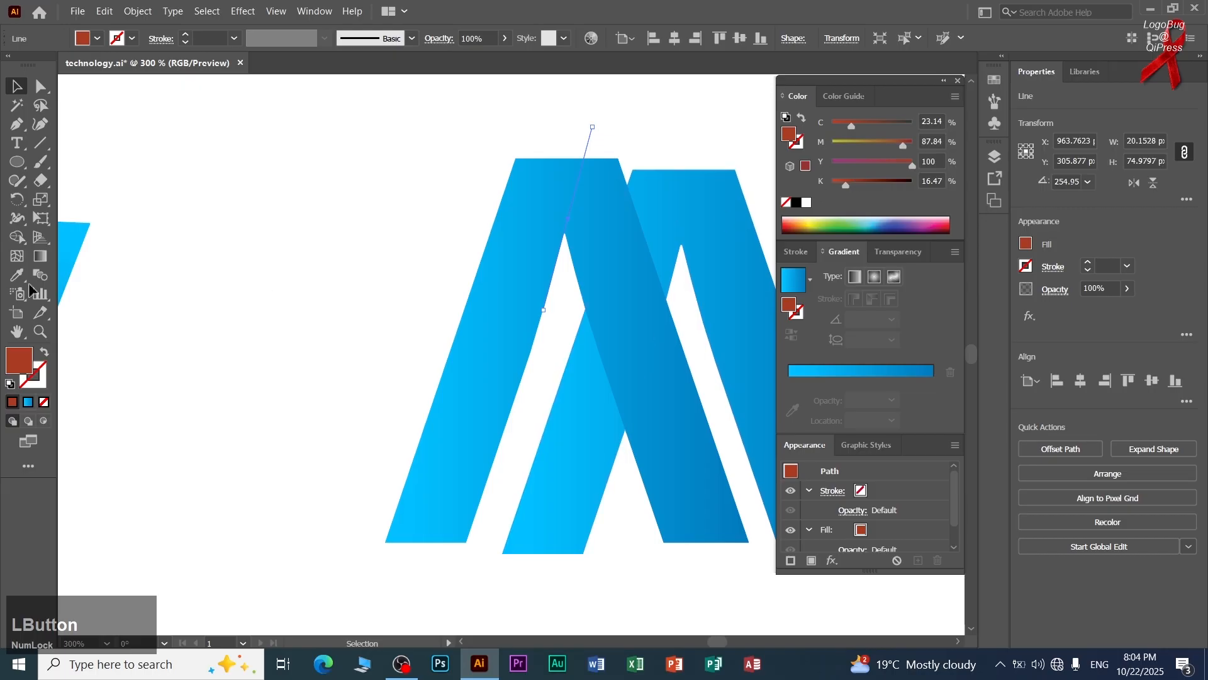
left_click(44, 351)
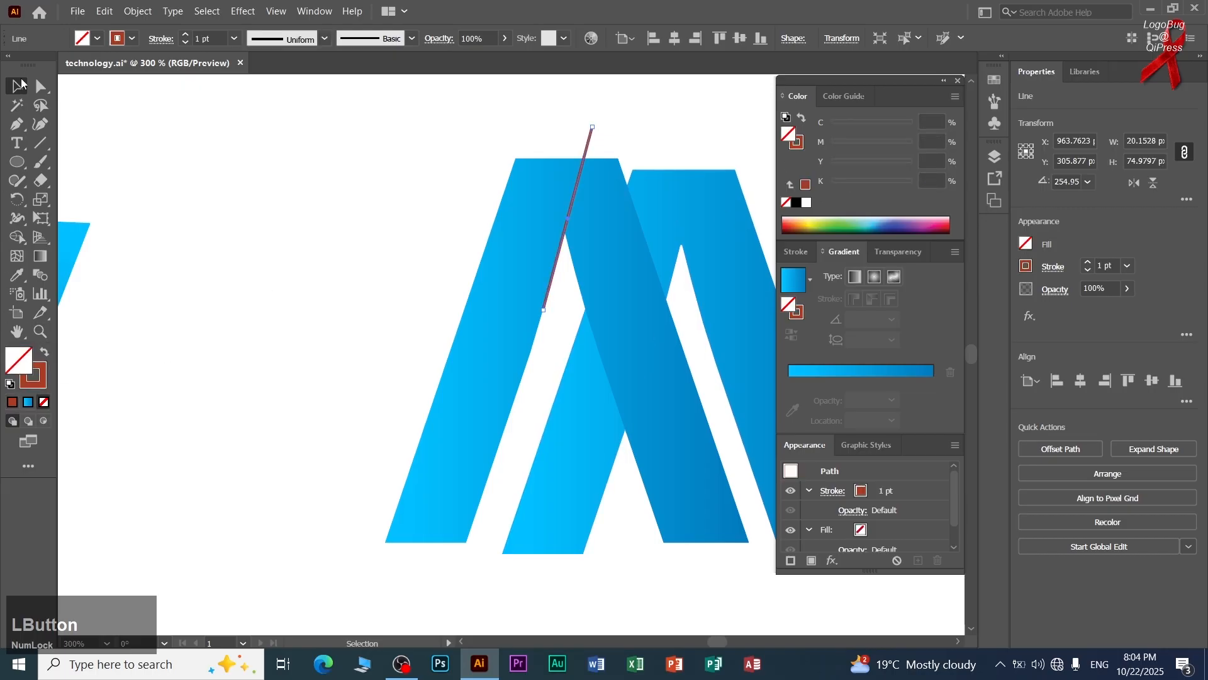
left_click(231, 39)
left_click(254, 51)
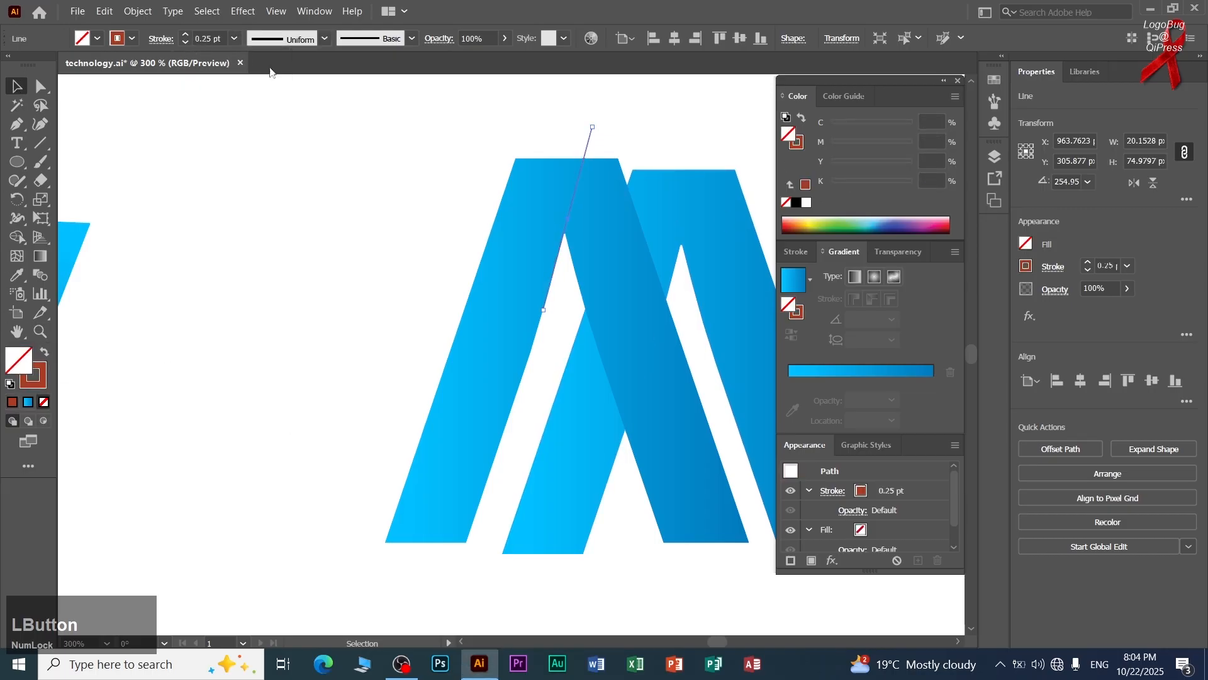
Check the diagonal line's alignment with the front A's inner edge and delete the line.
scroll(601, 156, "up", 2)
scroll(558, 198, "up", 1)
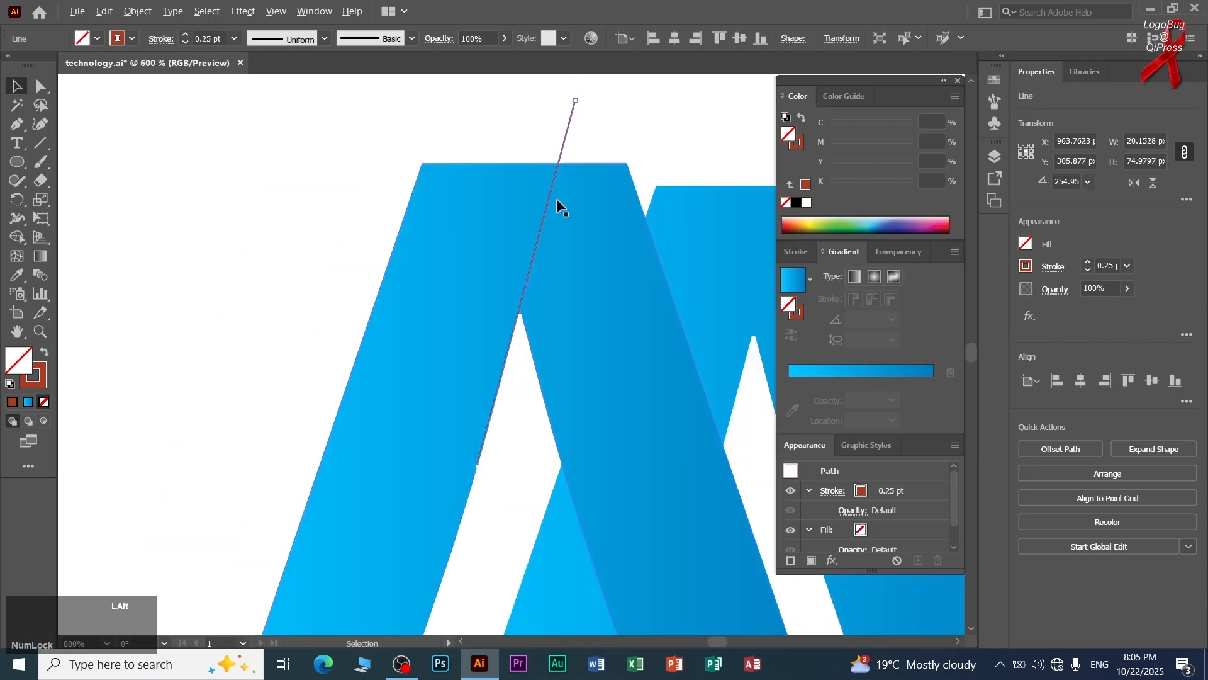
scroll(465, 479, "up", 3)
left_click(626, 470)
scroll(610, 453, "down", 5)
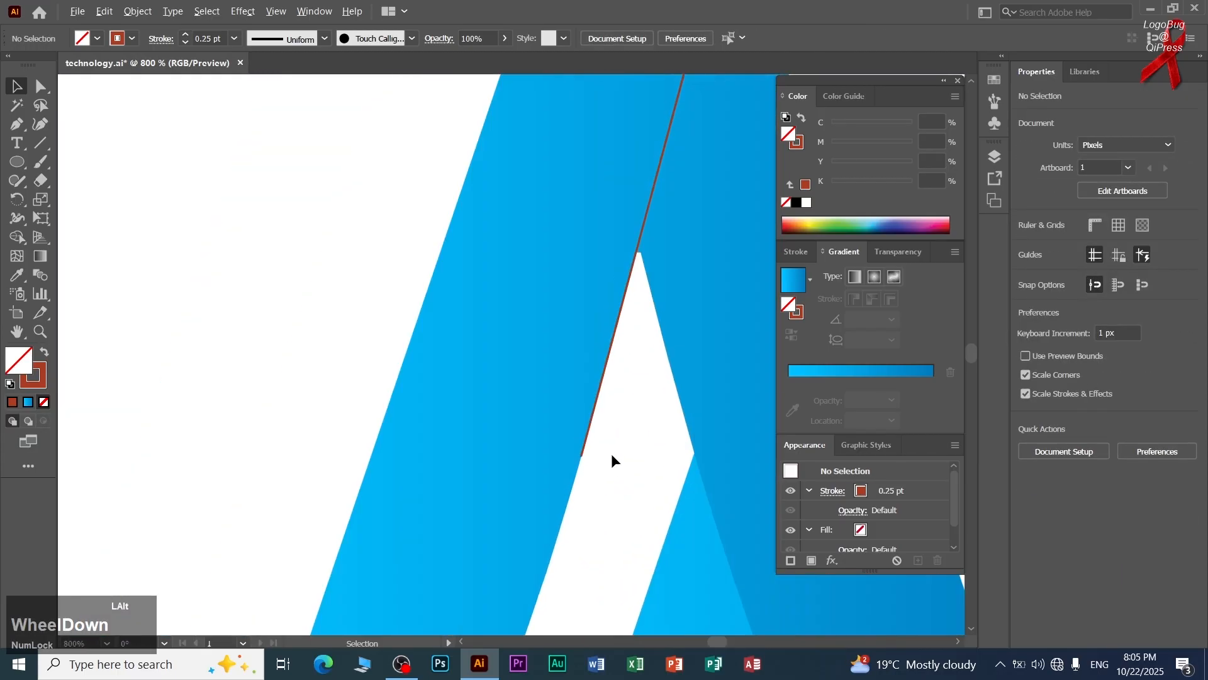
left_click_drag(611, 454, 462, 365)
scroll(368, 292, "down", 1)
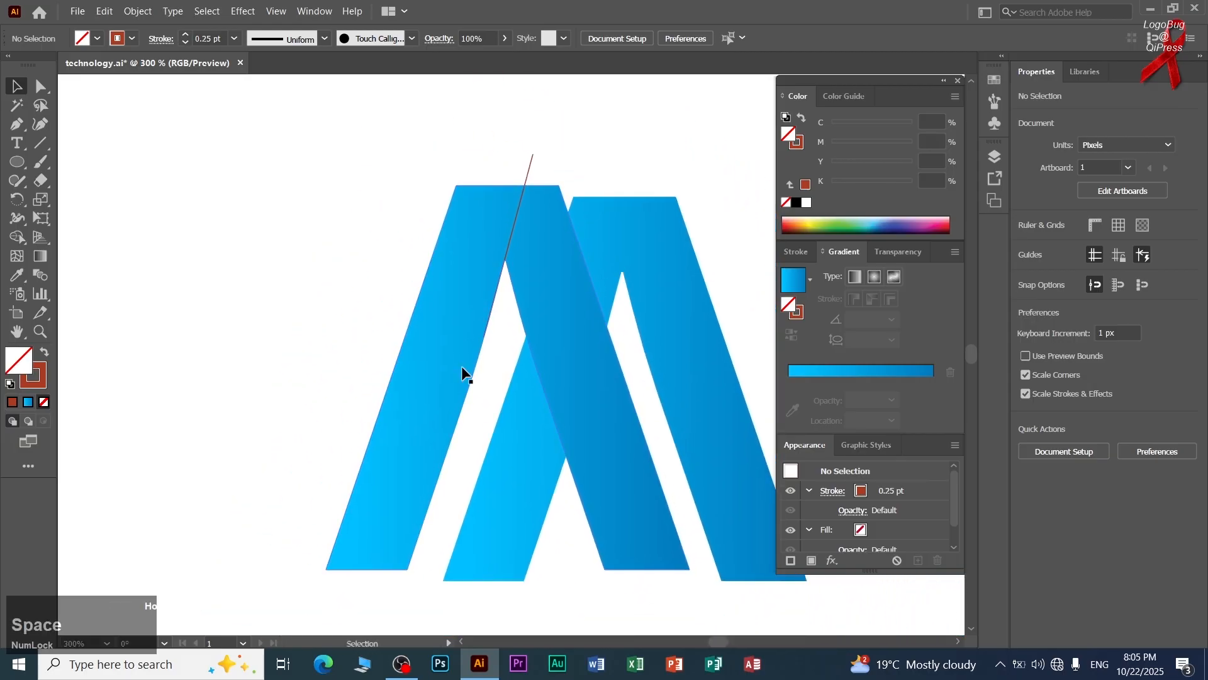
left_click(533, 163)
key("Delete")
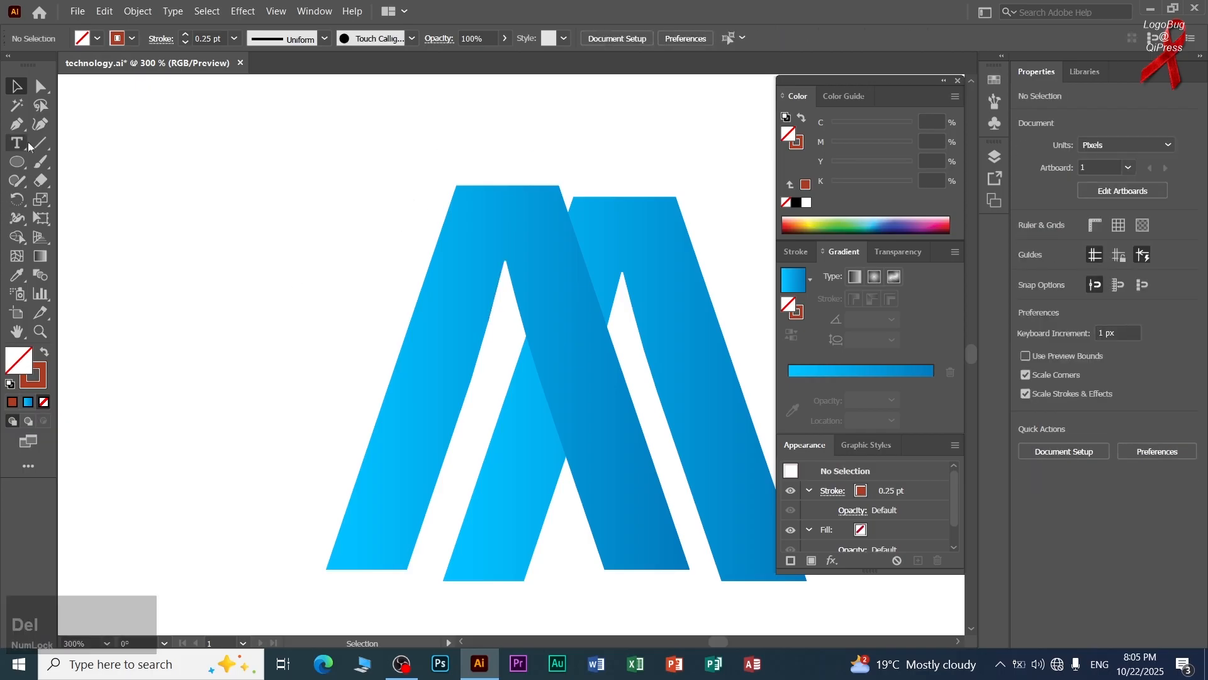
Draw a closed triangle with the Pen tool from the front A's inner bottom corner, past its top edge, to its top-left corner.
left_click(16, 124)
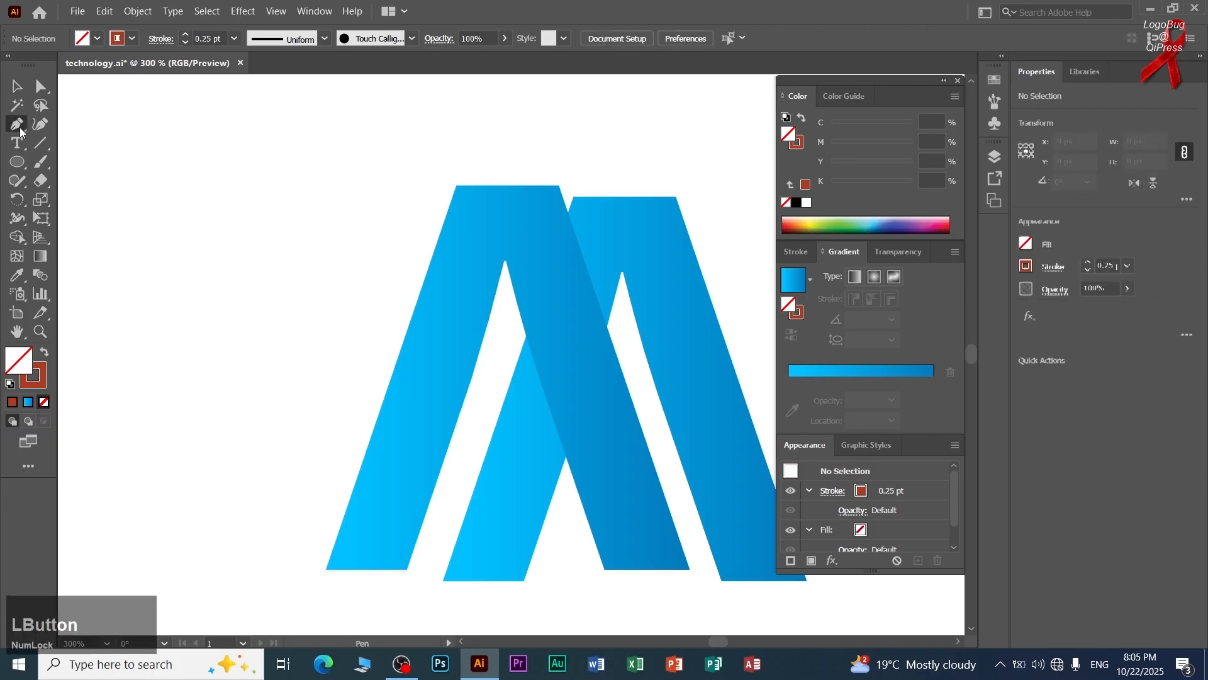
left_click(407, 568)
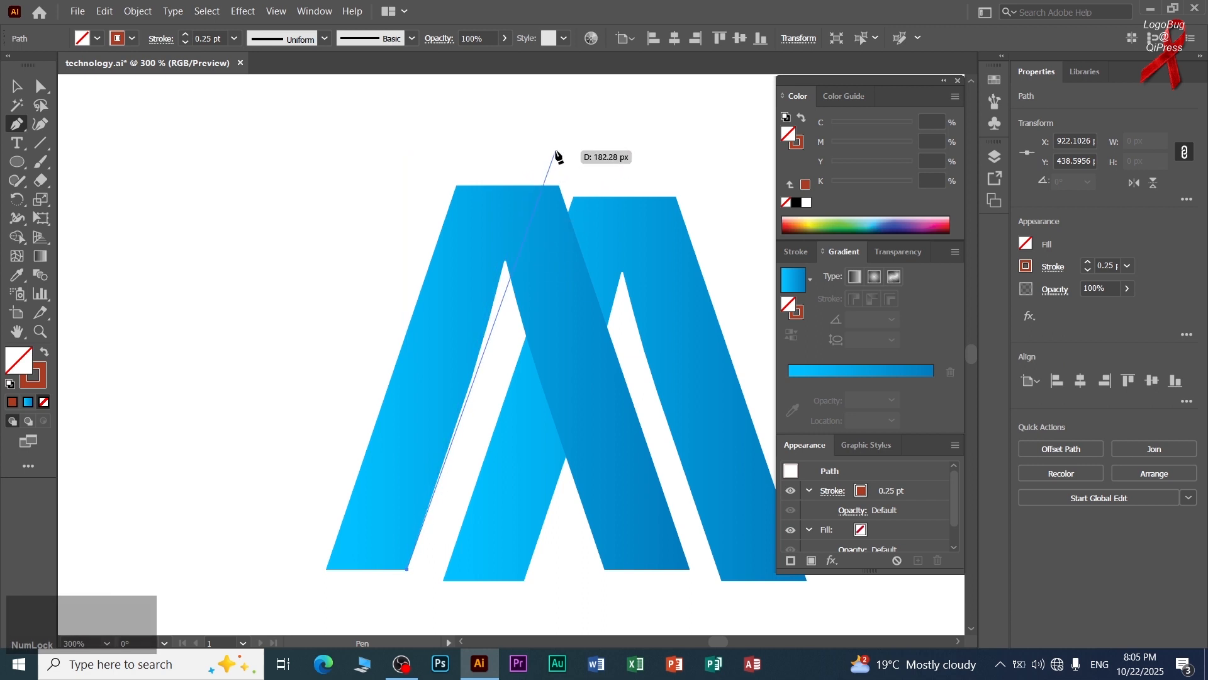
left_click(555, 151)
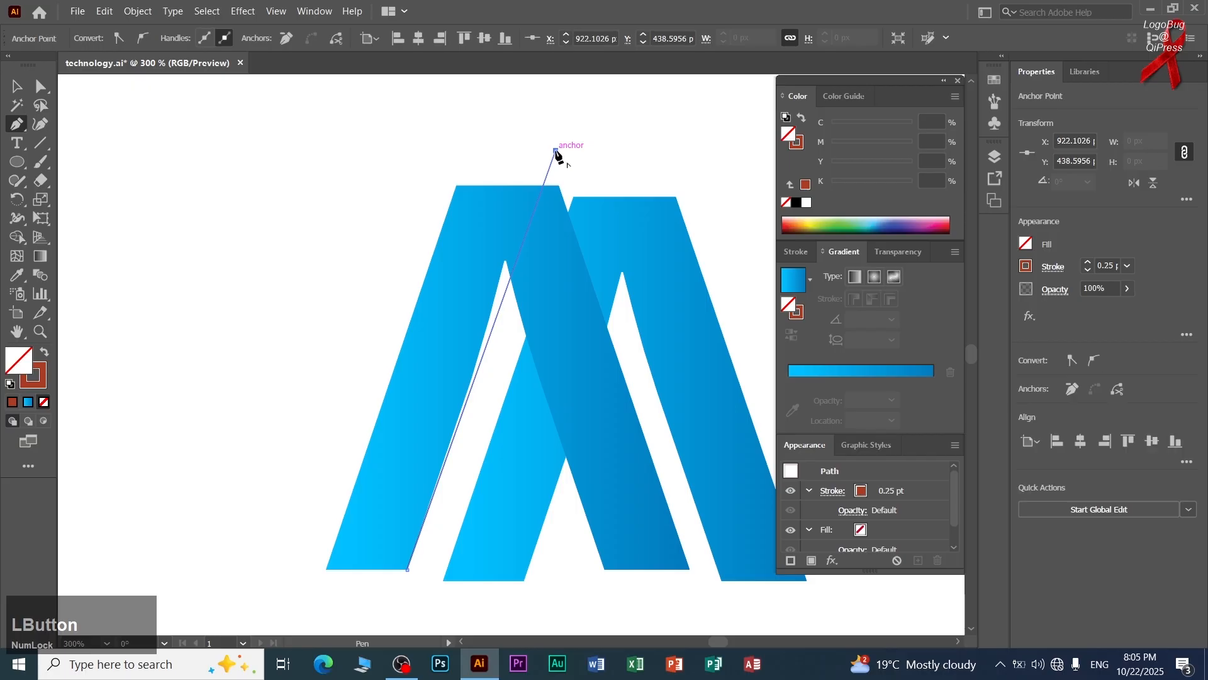
left_click(457, 185)
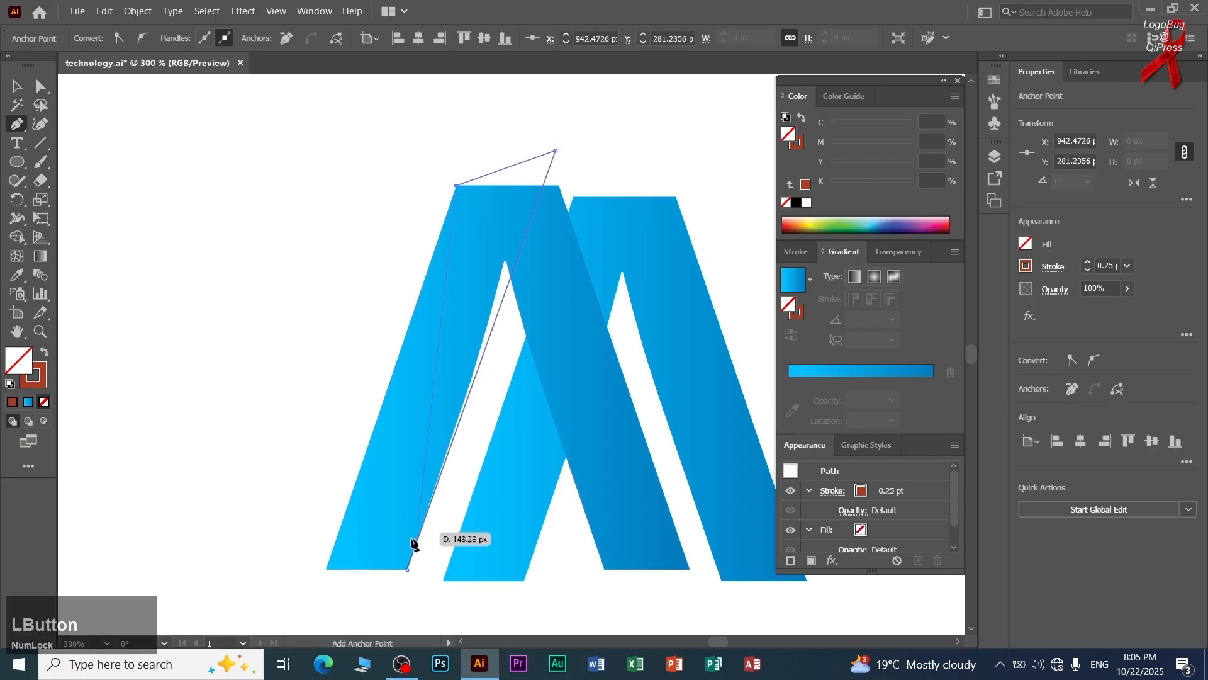
left_click(408, 570)
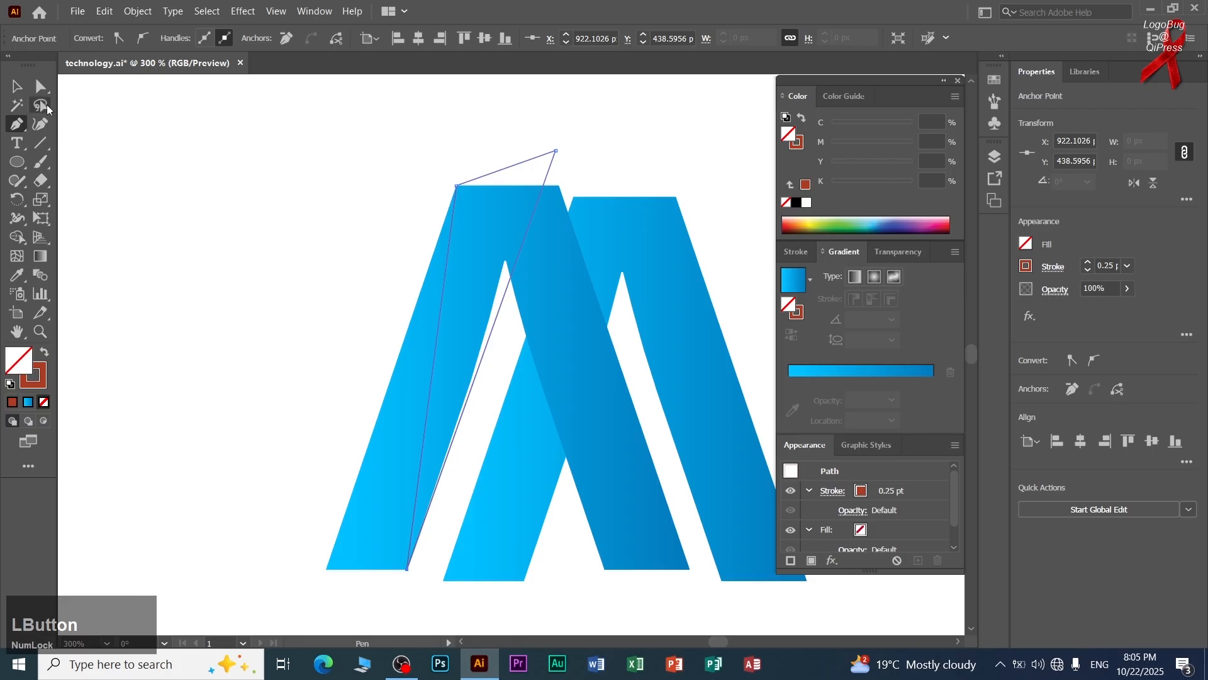
Remove the front A's right leg with Shape Builder and merge the remaining pieces into one slanted stripe.
left_click(22, 89)
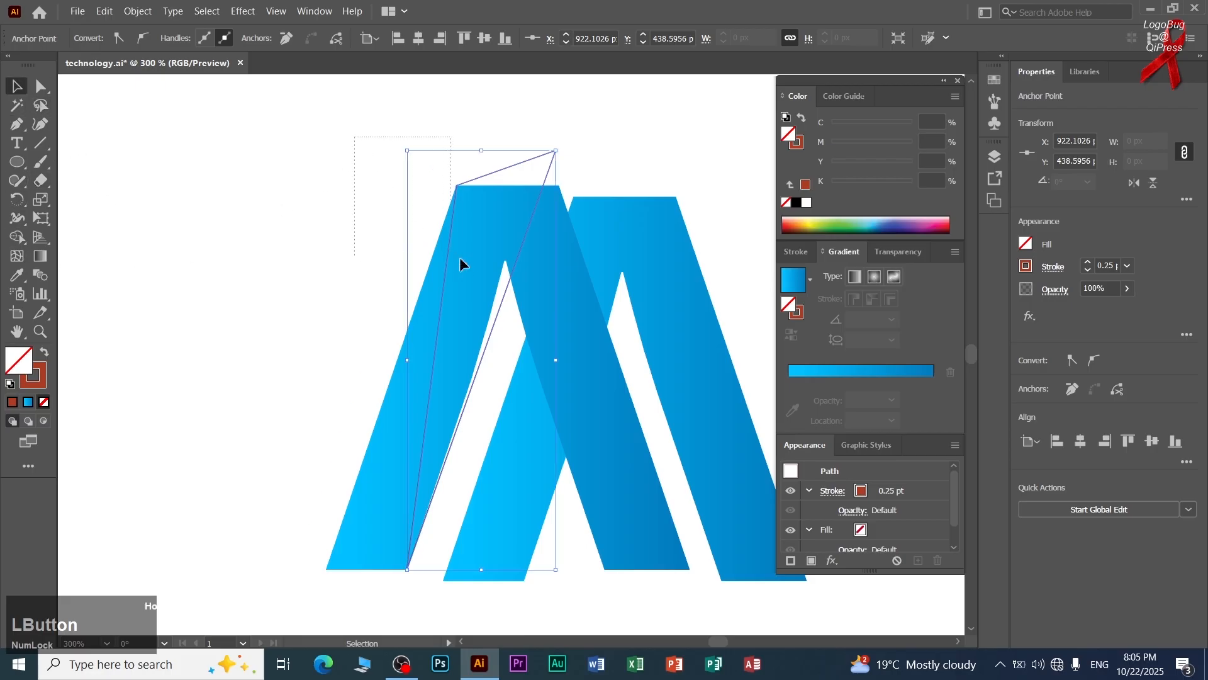
left_click(460, 263, "shift")
left_click(17, 236)
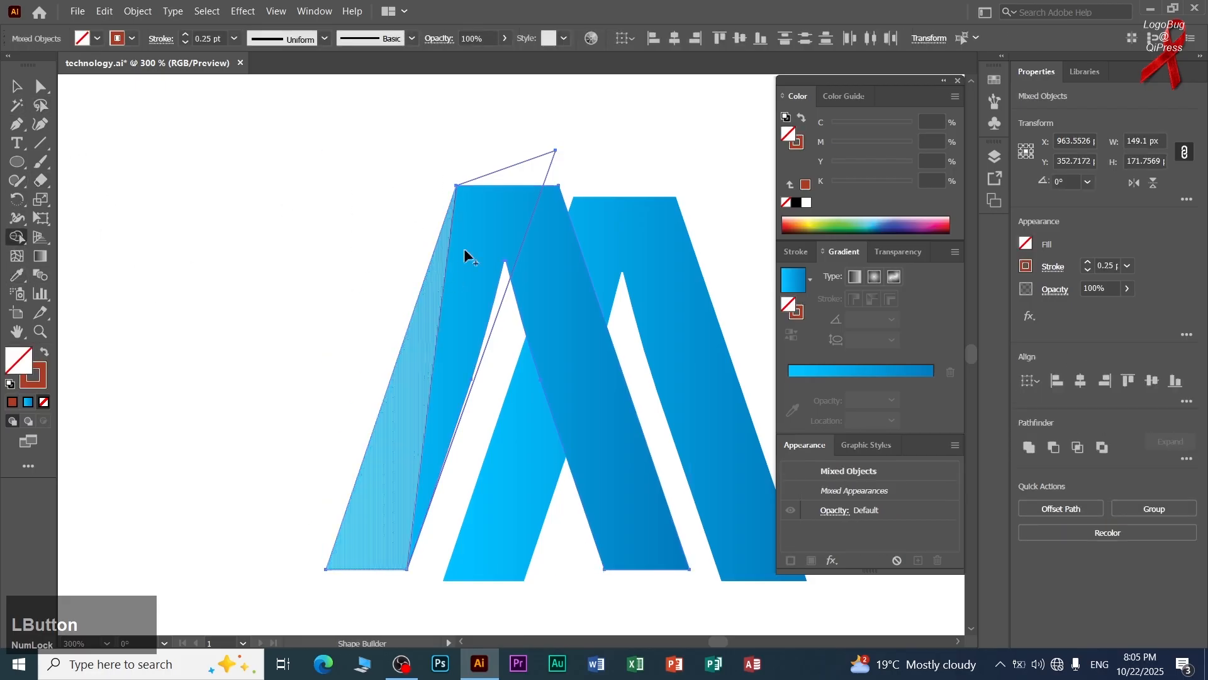
left_click(545, 157, "alt")
left_click(549, 291, "alt")
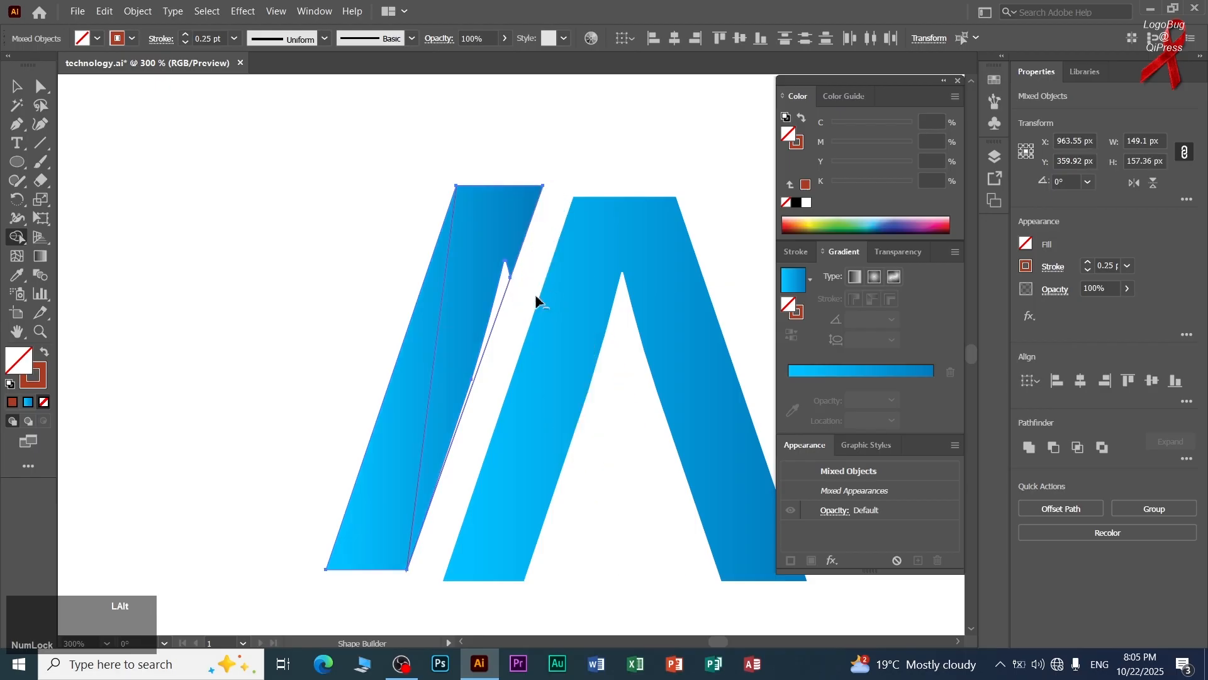
mouse_move(485, 246)
left_mouse_down()
mouse_move(425, 338)
mouse_move(434, 329)
left_mouse_up()
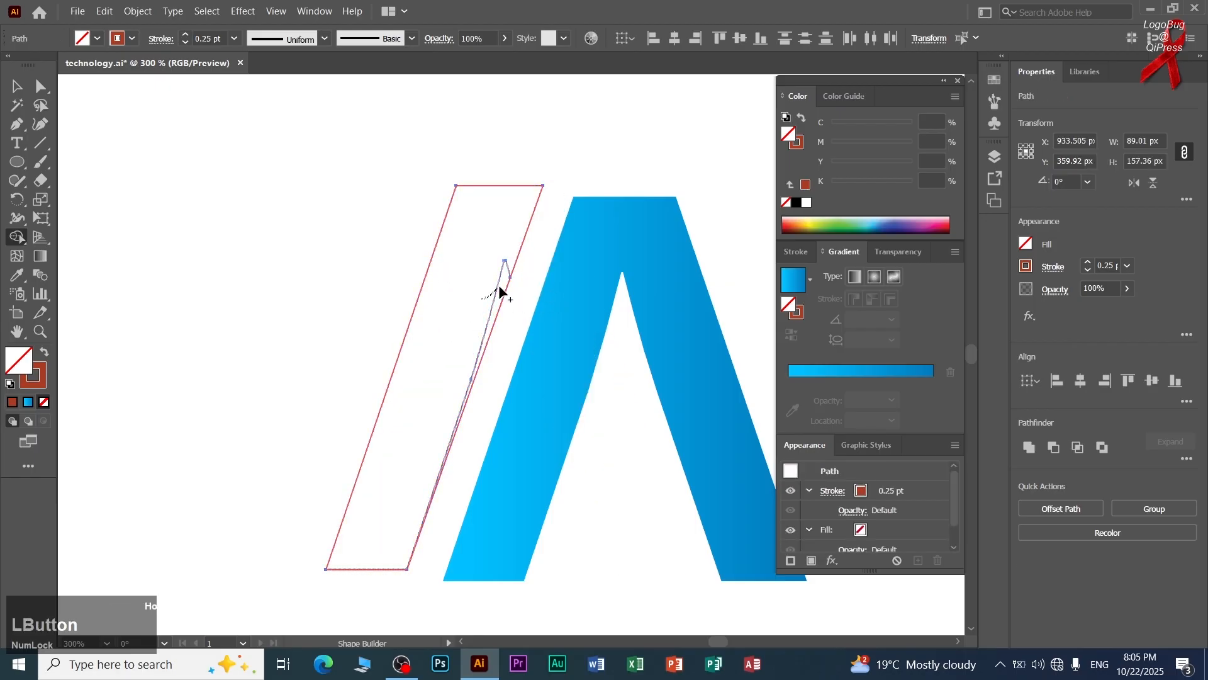
Move the outlined stripe beside the remaining A so that their top and bottom edges line up.
left_click(17, 87)
left_click(161, 178)
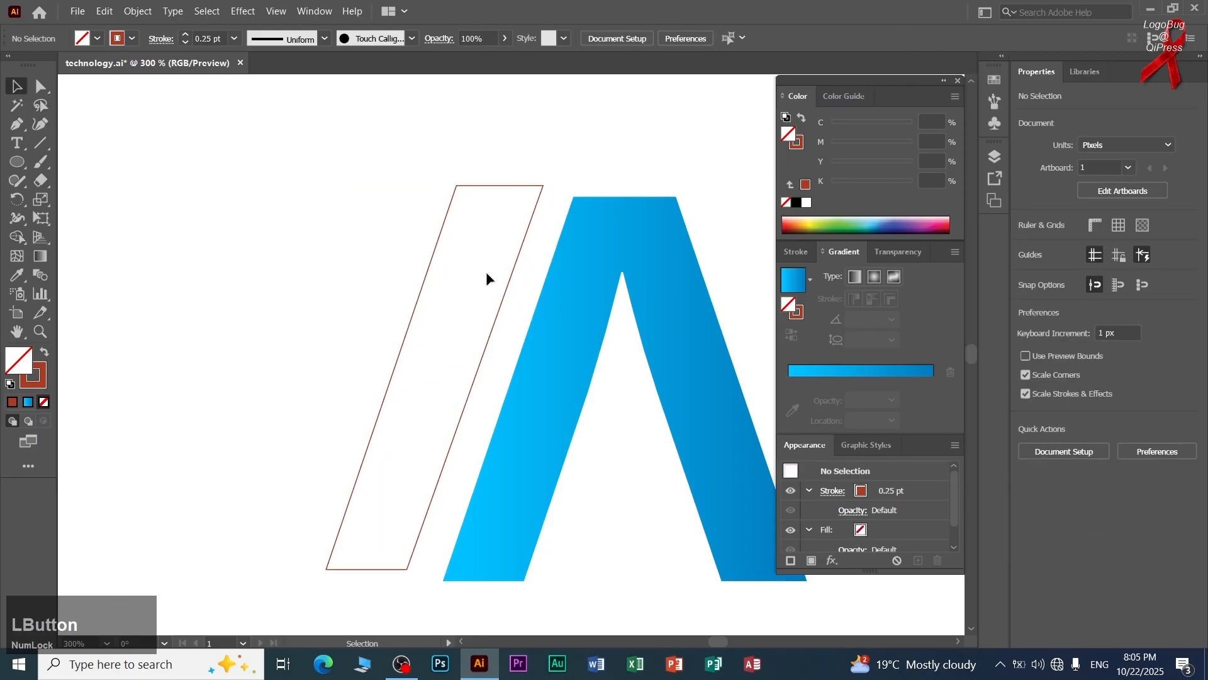
left_click_drag(504, 293, 508, 304)
left_click(273, 356)
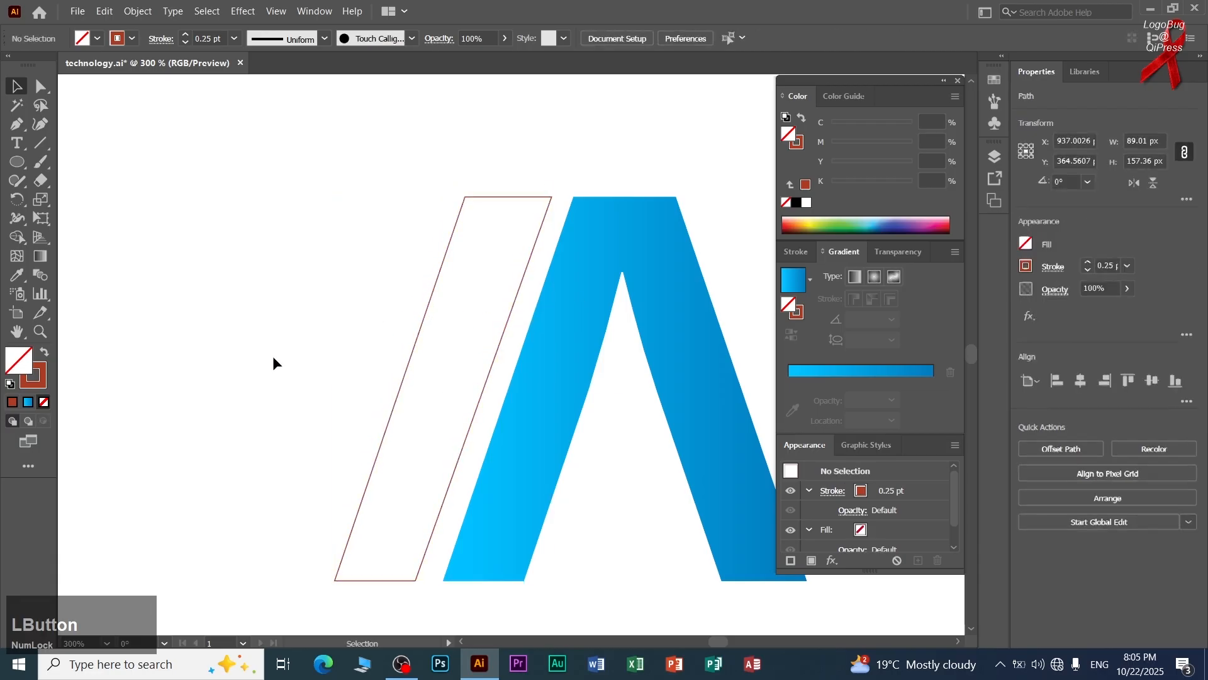
Fill the outlined stripe with the blue gradient sampled from the A using the Eyedropper.
scroll(274, 356, "down", 1)
left_click_drag(297, 345, 370, 365)
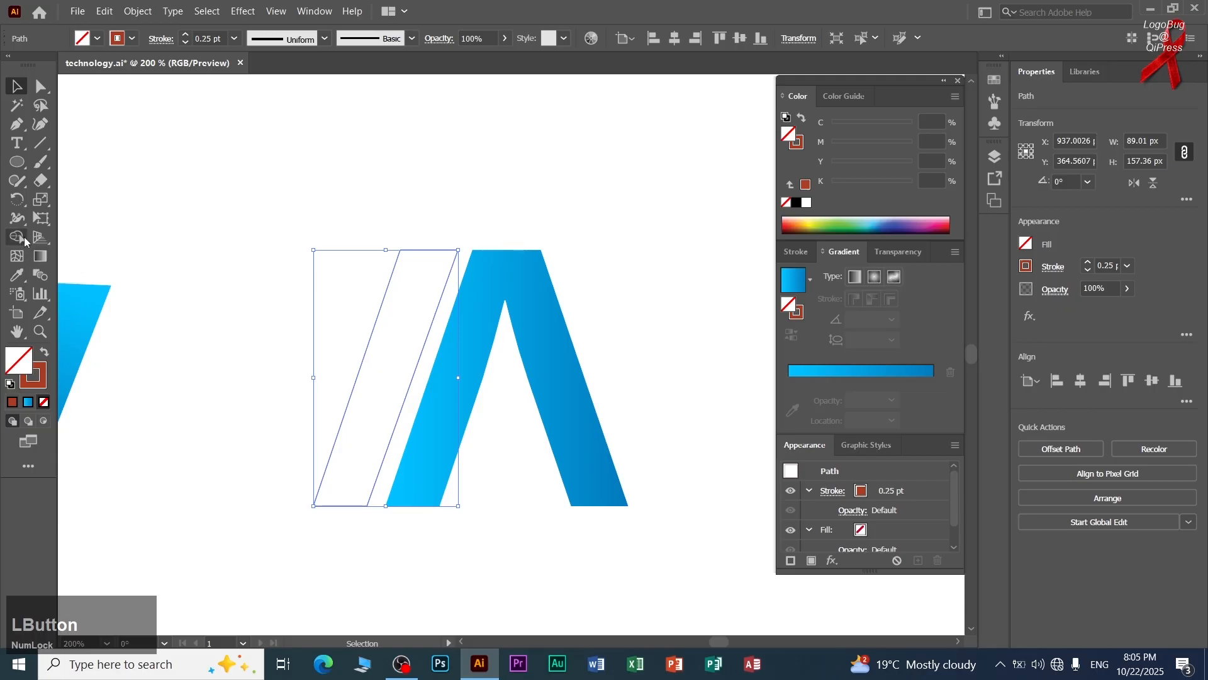
left_click(17, 275)
left_click(472, 323)
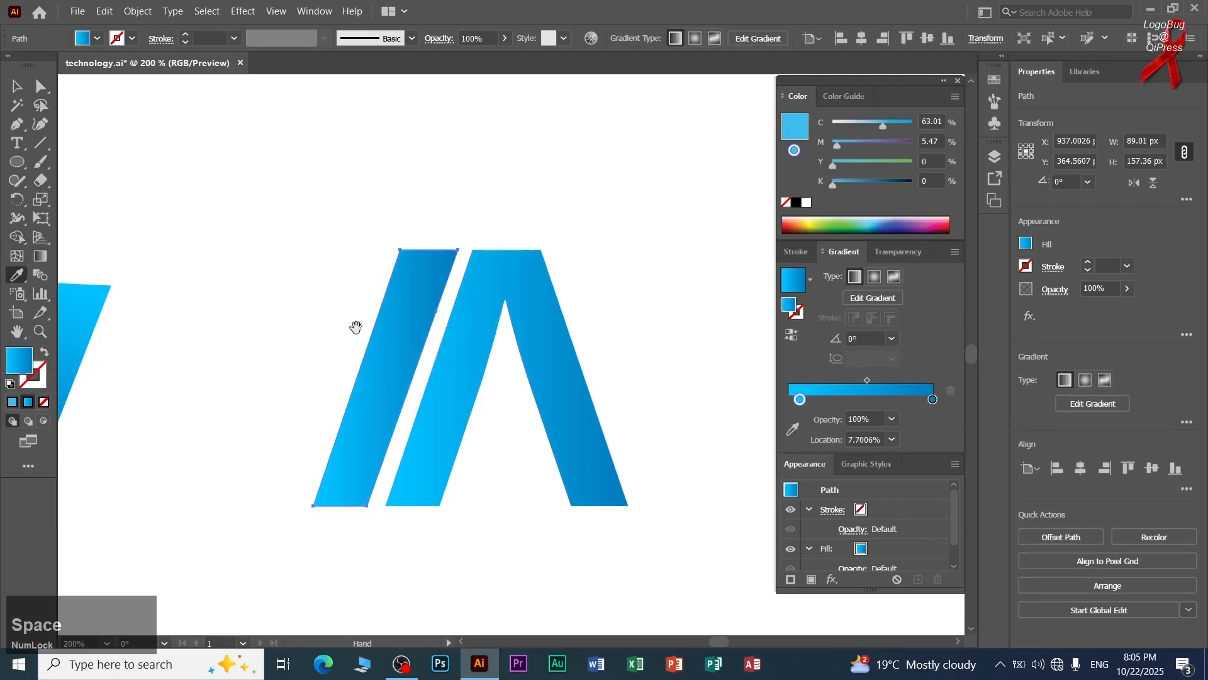
Move the stripe and the A together closer to the finished reference logo.
left_click_drag(353, 323, 521, 362)
left_click(17, 87)
scroll(273, 236, "down", 1)
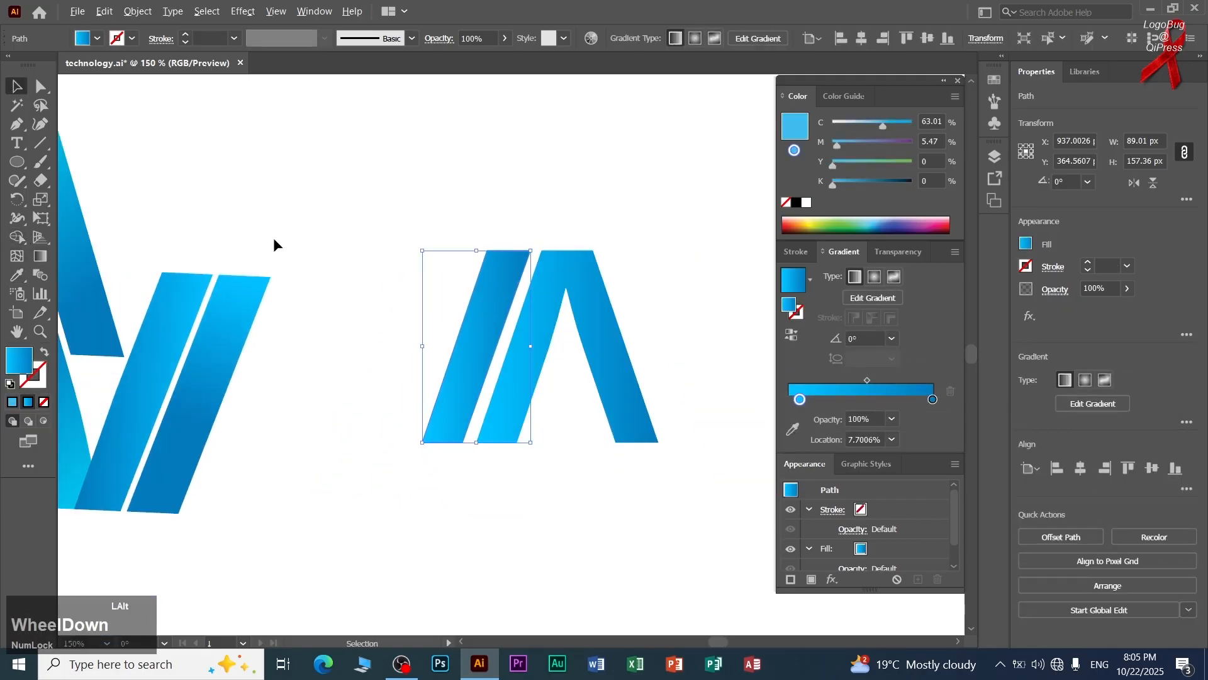
left_click_drag(237, 287, 342, 309)
left_click_drag(527, 224, 567, 398)
left_click_drag(387, 378, 451, 332)
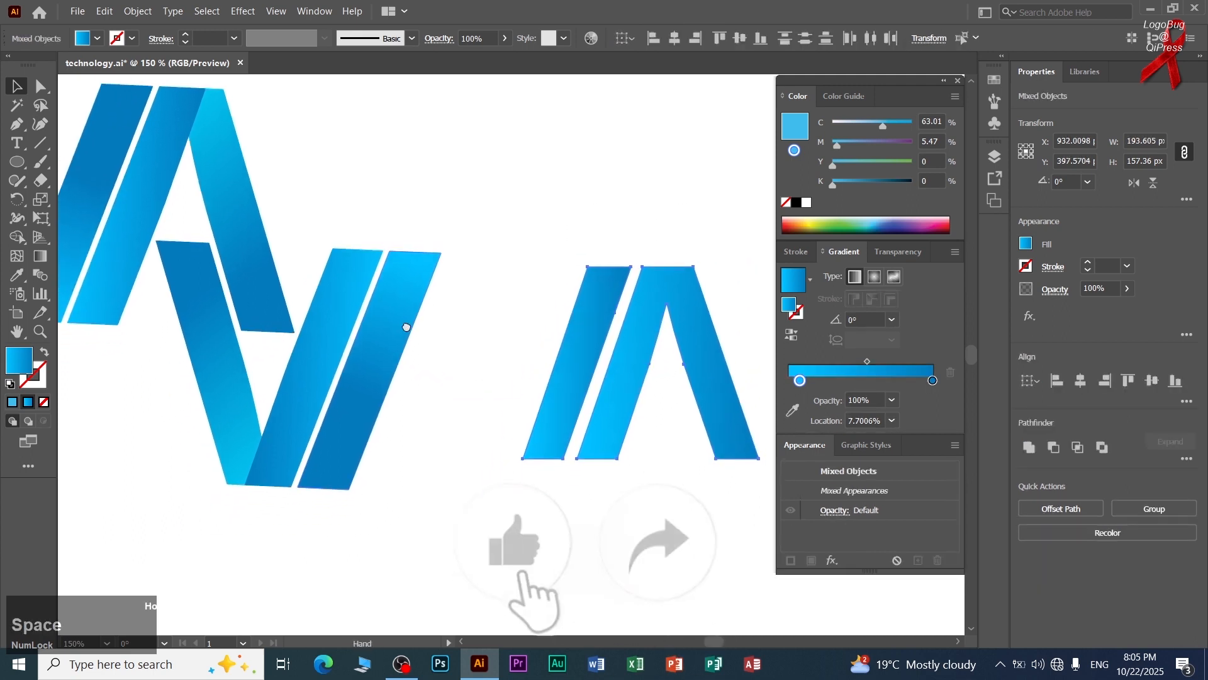
left_click(421, 459)
Shift the stripe slightly closer to the A's left leg and rotate it by about 0.5°.
left_click_drag(561, 415, 558, 416)
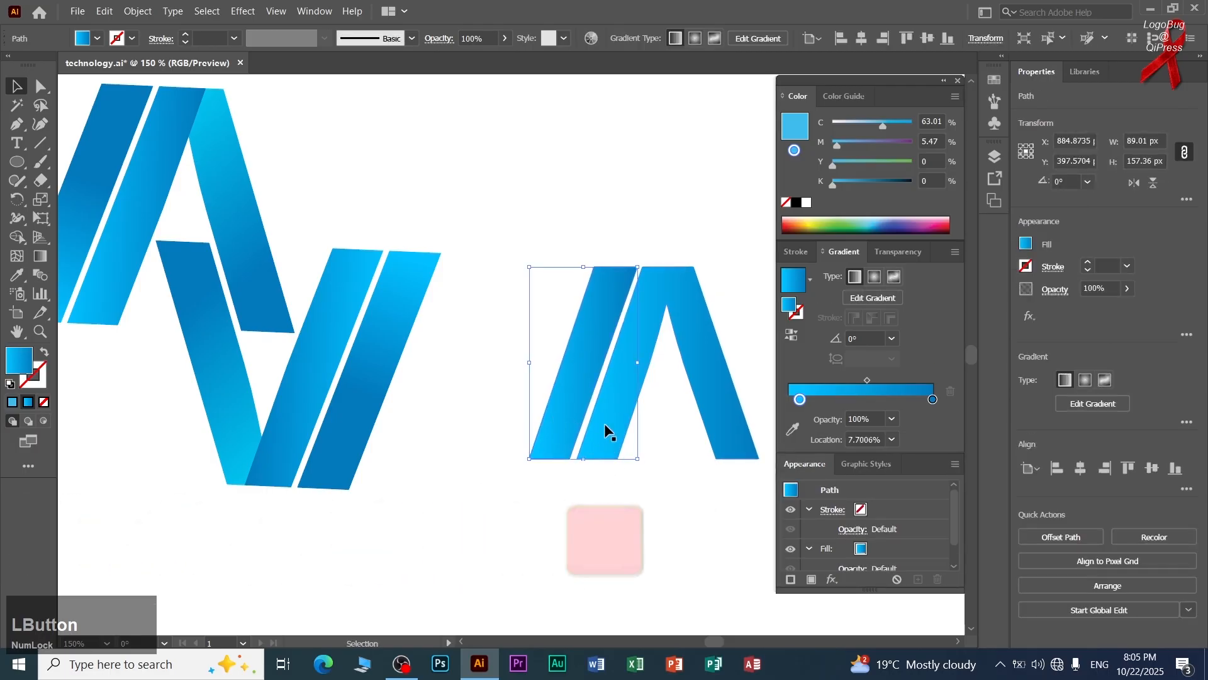
left_click(583, 436)
left_click(584, 438)
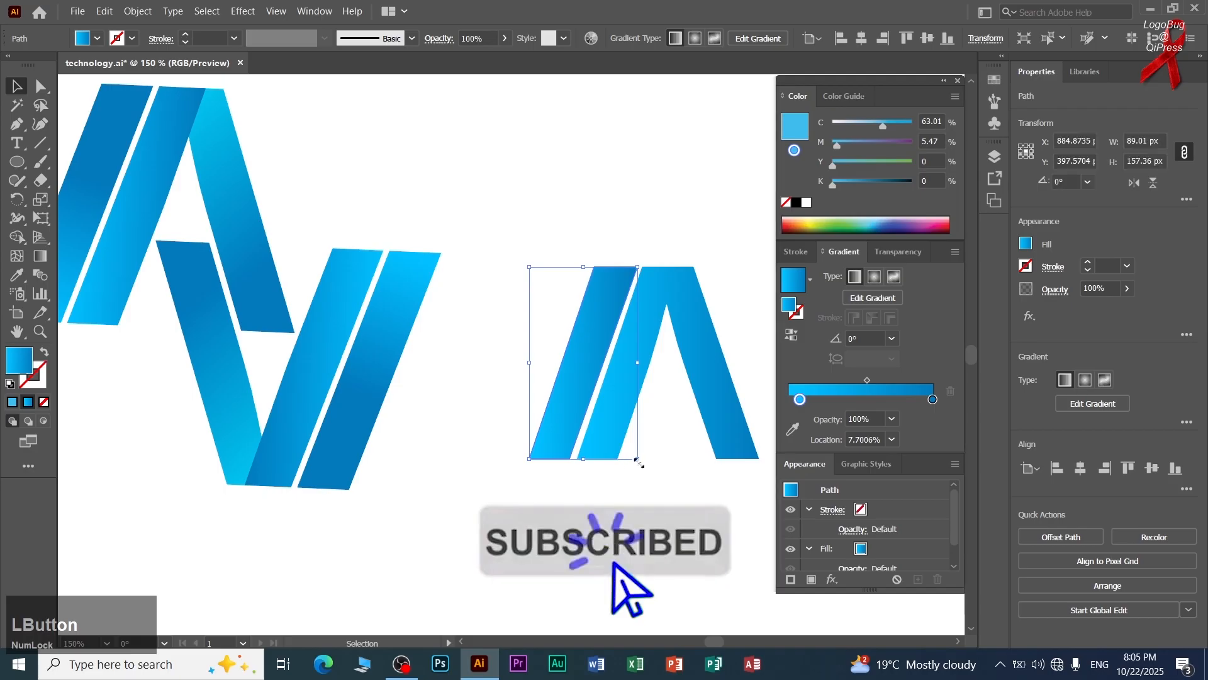
left_click(609, 519)
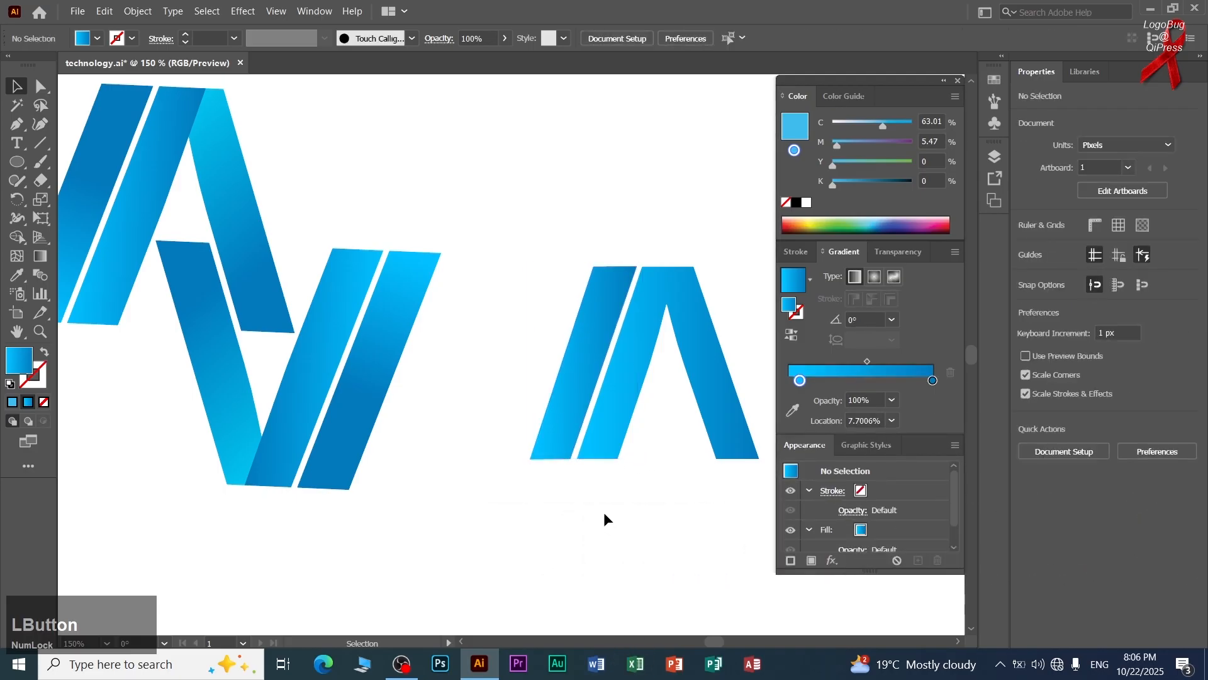
Duplicate the stripe 38.61 px horizontally onto the A's left leg.
scroll(591, 499, "down", 1)
key("space")
left_click_drag(488, 478, 461, 426)
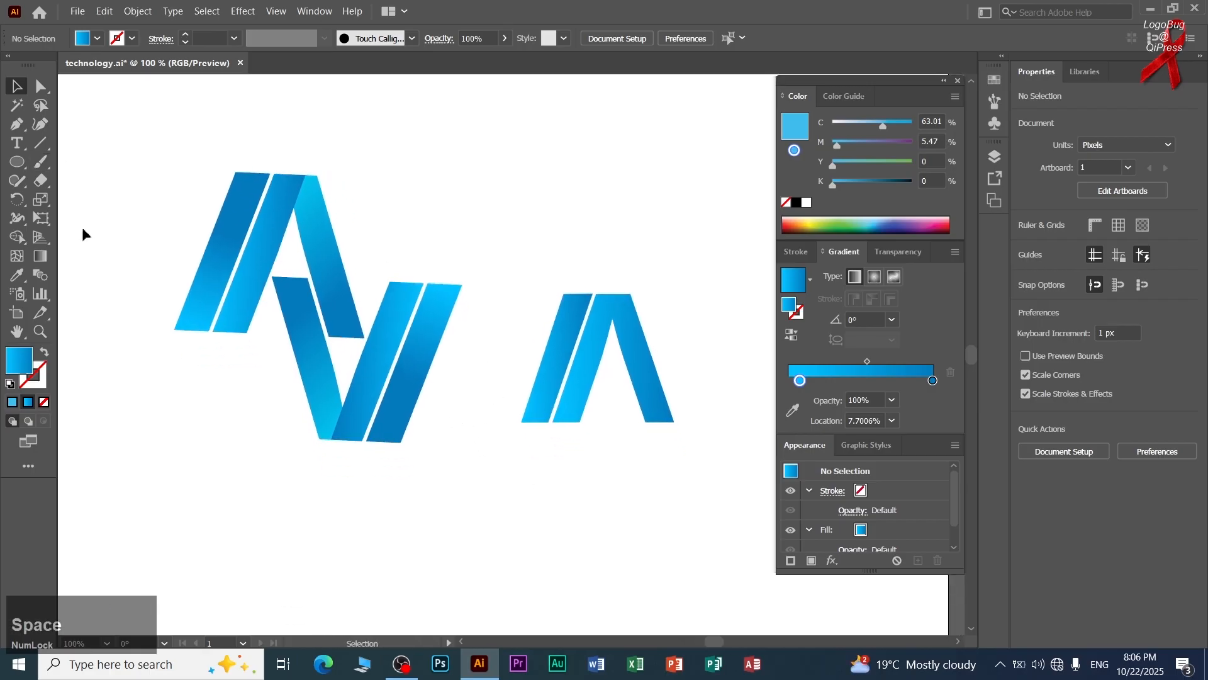
left_click(16, 85)
left_click_drag(545, 352, 597, 363)
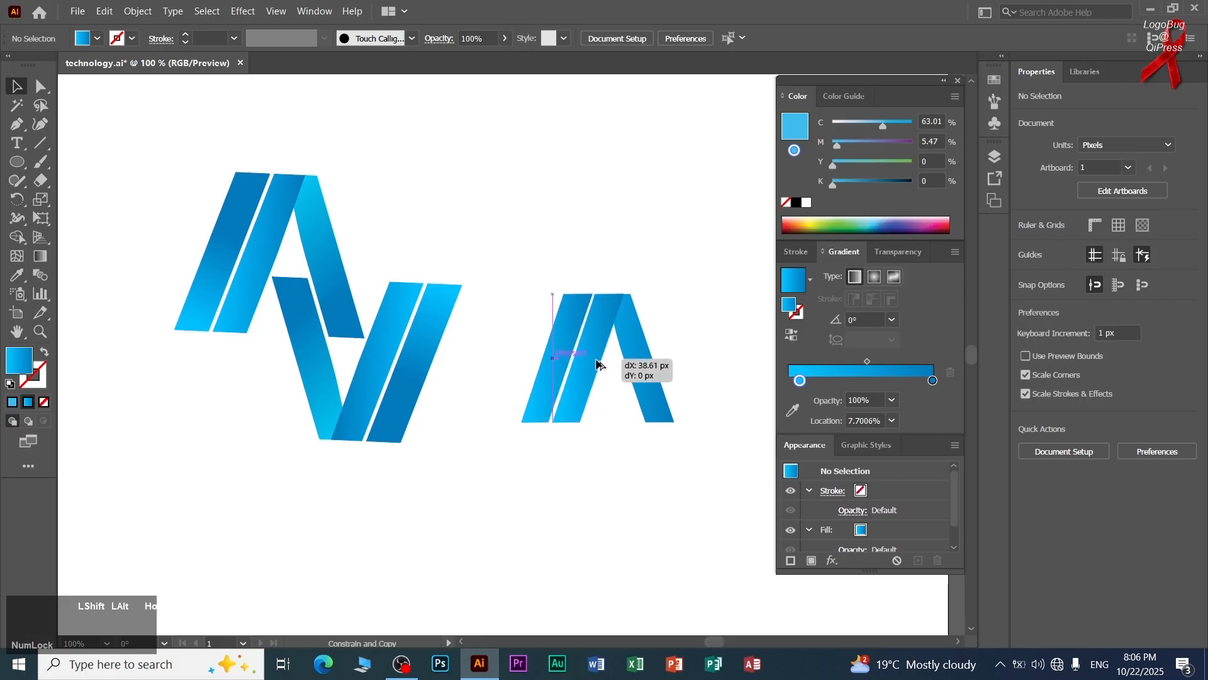
key("alt+shift")
left_click_drag(597, 363, 596, 362)
left_click(1098, 664)
left_click(1032, 525)
left_click(725, 469)
Use Shape Builder on the stripe copy and the A to absorb the left leg into the stripe and keep the right leg separate.
left_click(591, 346)
scroll(613, 318, "up", 1)
left_click_drag(697, 240, 591, 352)
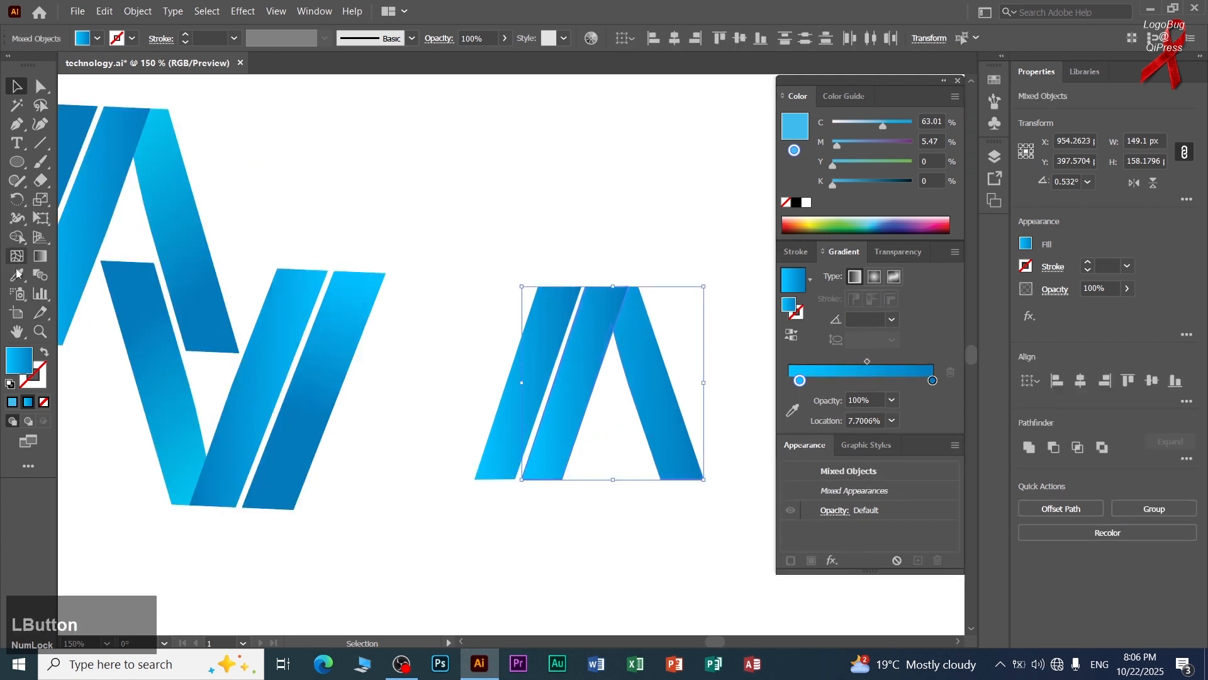
left_click(23, 242)
scroll(631, 327, "up", 2)
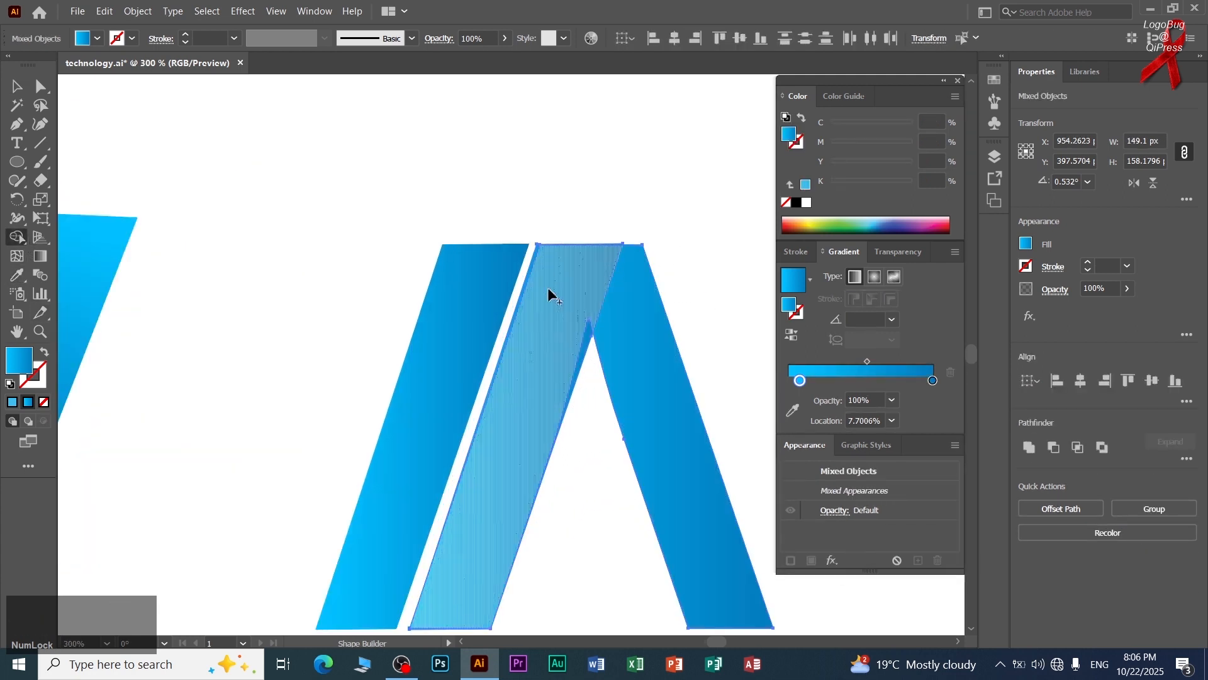
scroll(554, 297, "down", 3)
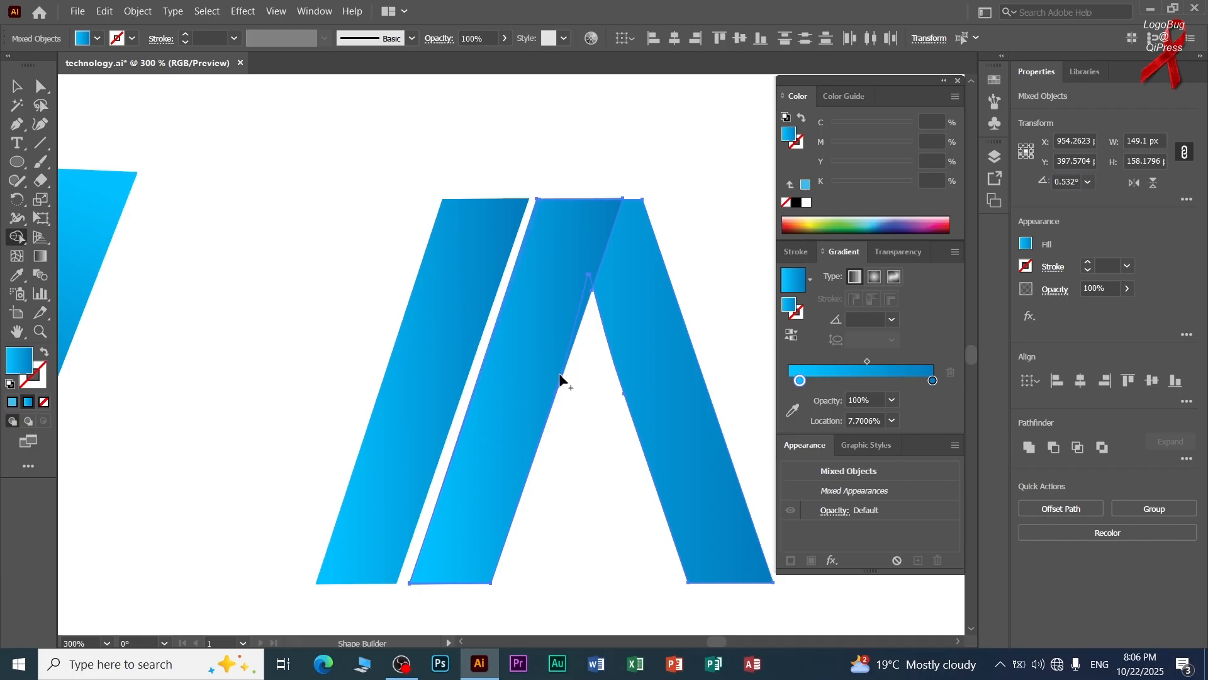
left_click(16, 87)
left_click(631, 174)
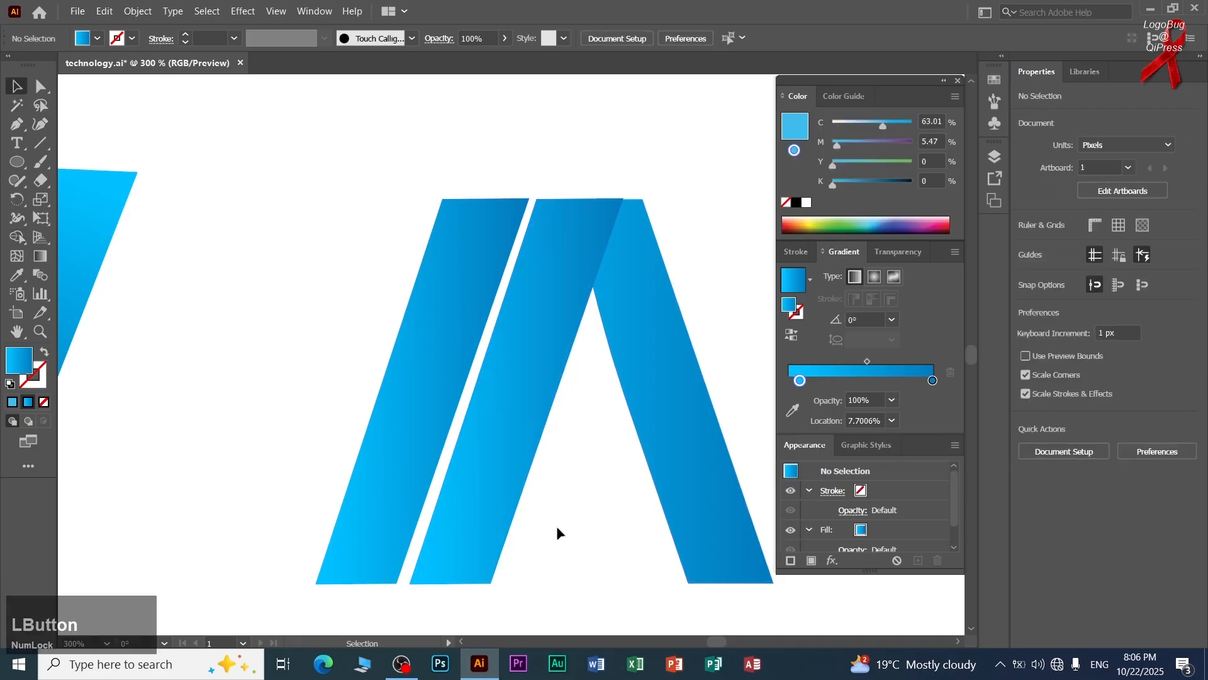
left_click_drag(514, 451, 417, 413)
key("shift+m")
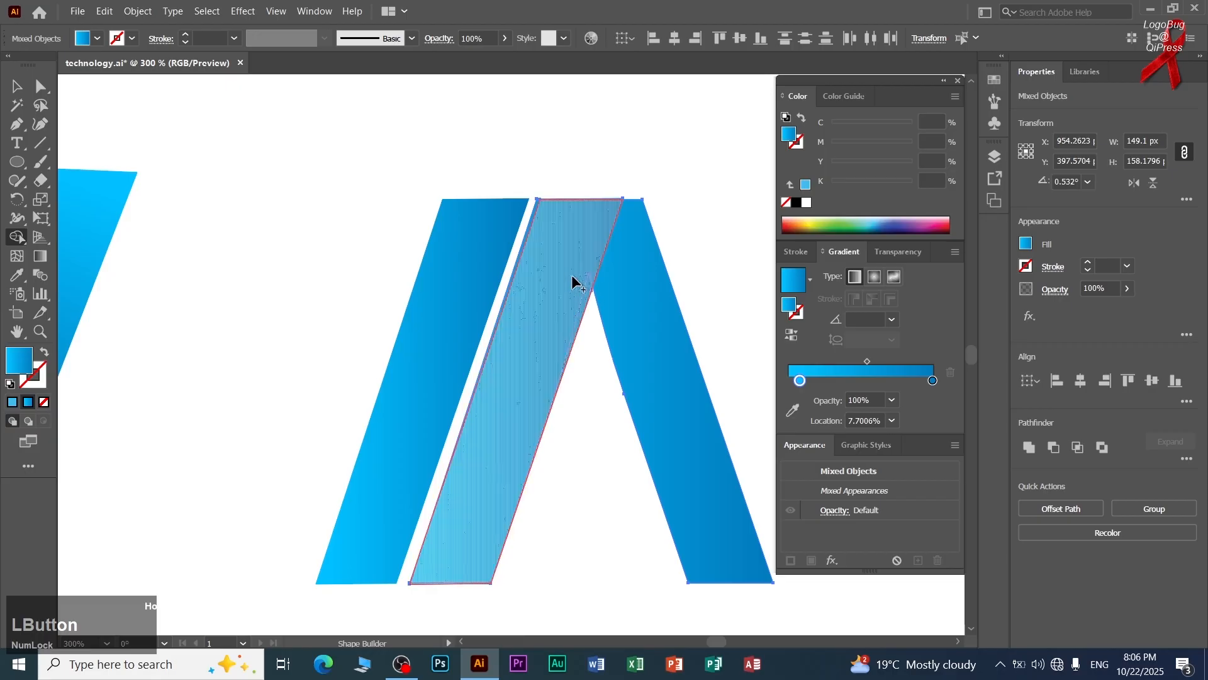
mouse_move(551, 272)
left_mouse_down()
mouse_move(530, 225)
mouse_move(531, 255)
mouse_move(524, 244)
left_mouse_up()
key("ctrl+z")
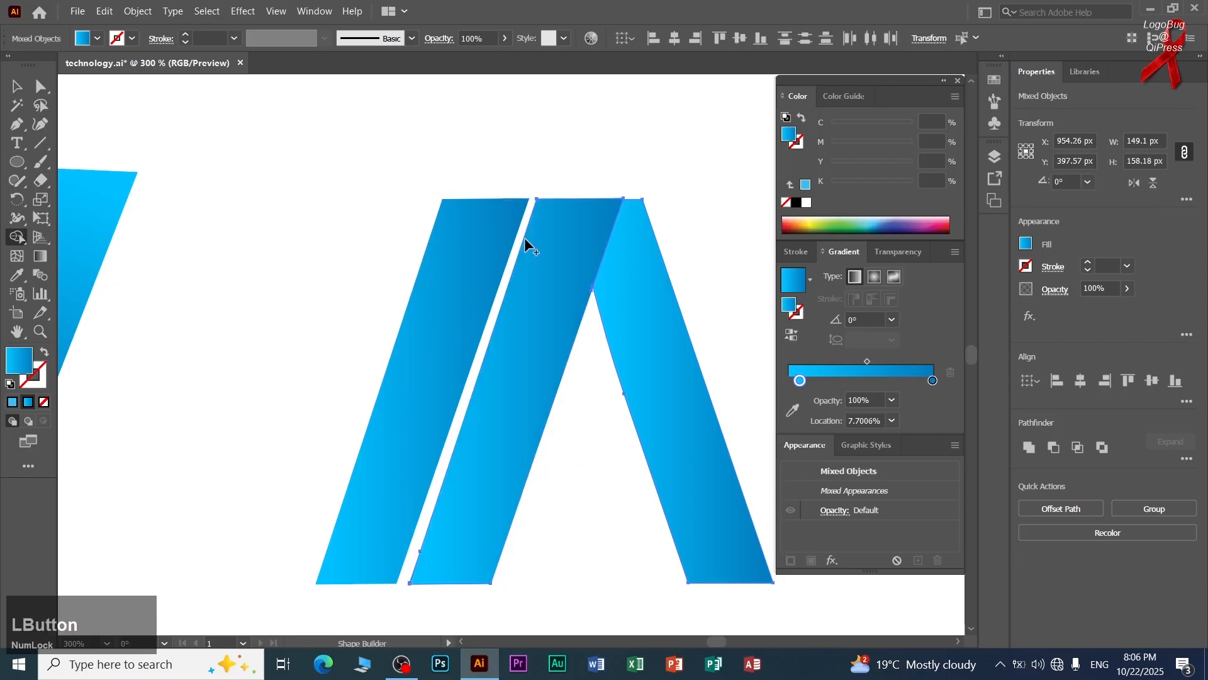
left_click(15, 86)
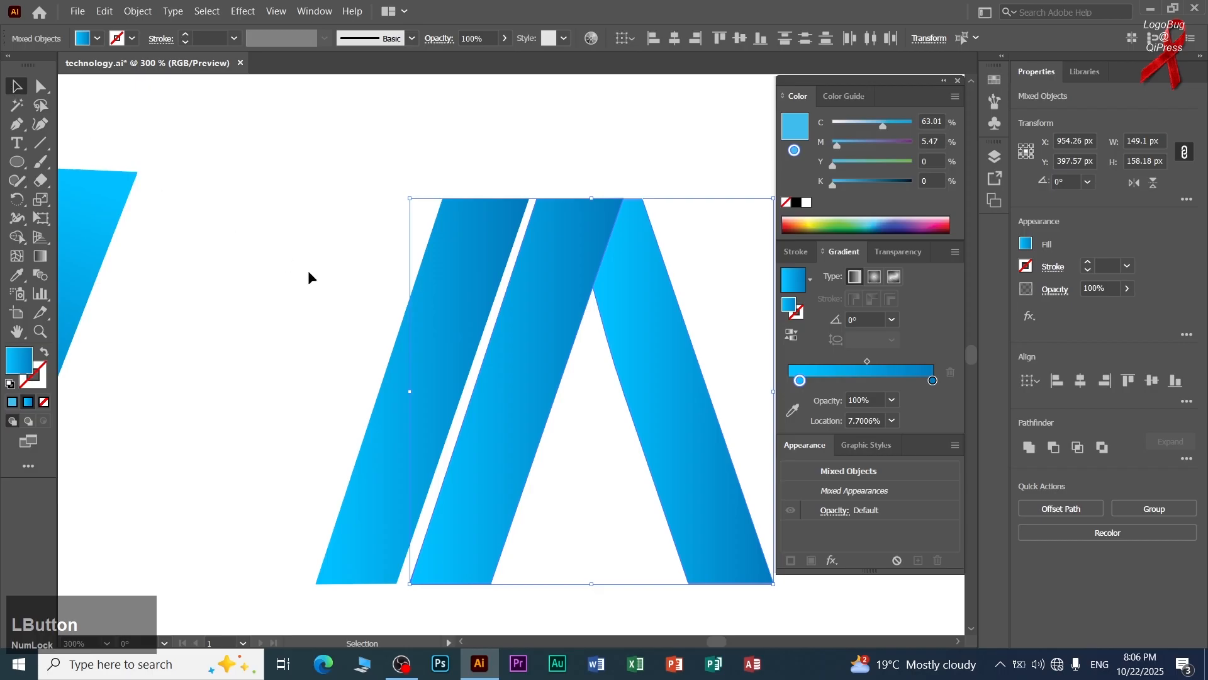
Lower the middle stripe's top edge slightly, reducing the stripe's height to about 157.37 px.
scroll(310, 271, "down", 2)
left_click_drag(310, 272, 440, 366)
scroll(451, 287, "down", 1)
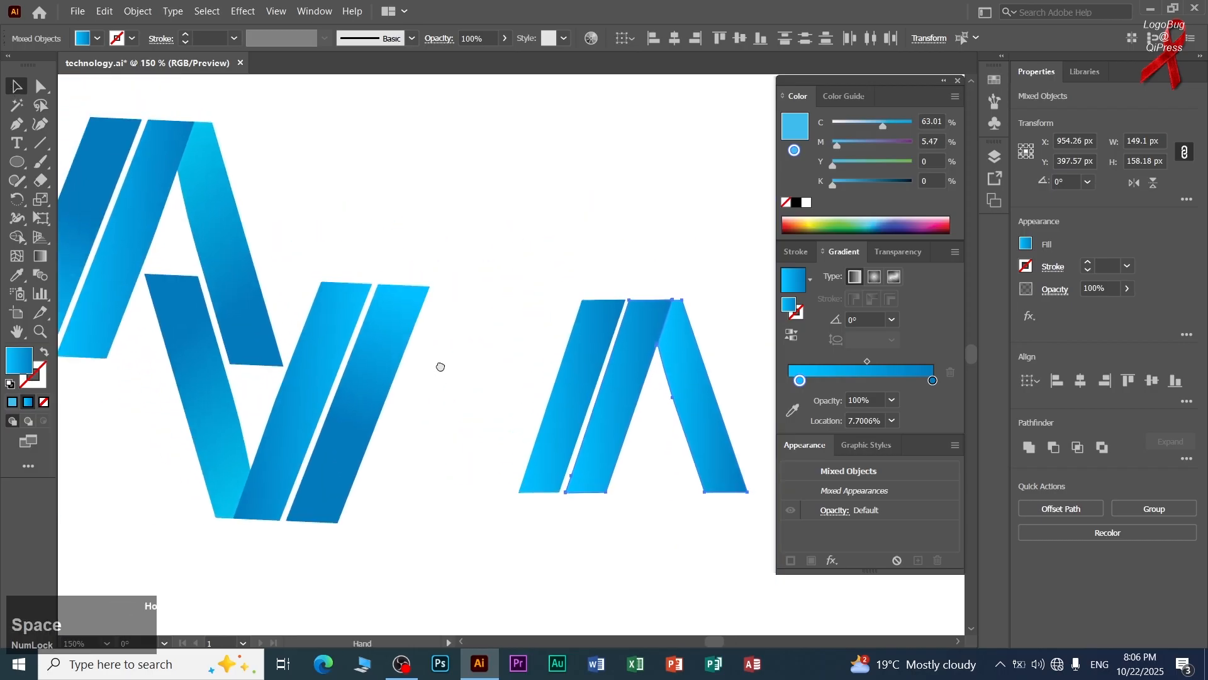
left_click(604, 261)
left_click_drag(556, 307, 521, 262)
left_click(623, 254)
scroll(623, 255, "up", 5)
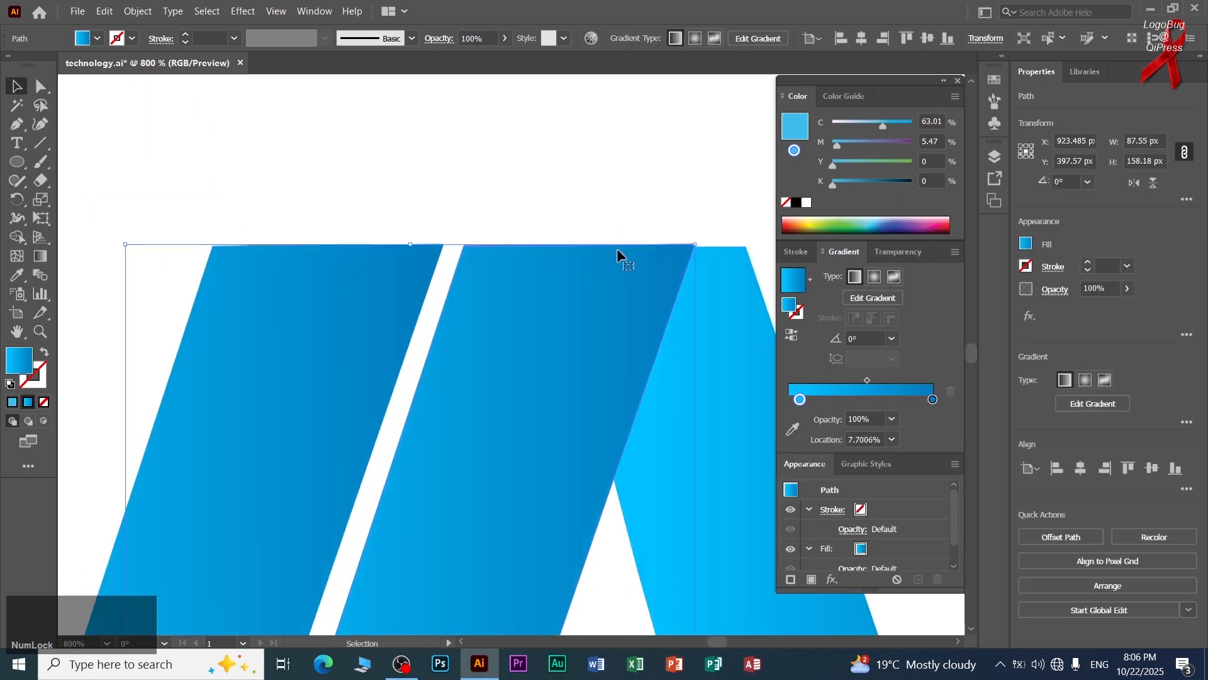
left_click(599, 163)
left_click(546, 263)
left_click_drag(420, 247, 418, 250)
left_click(448, 221)
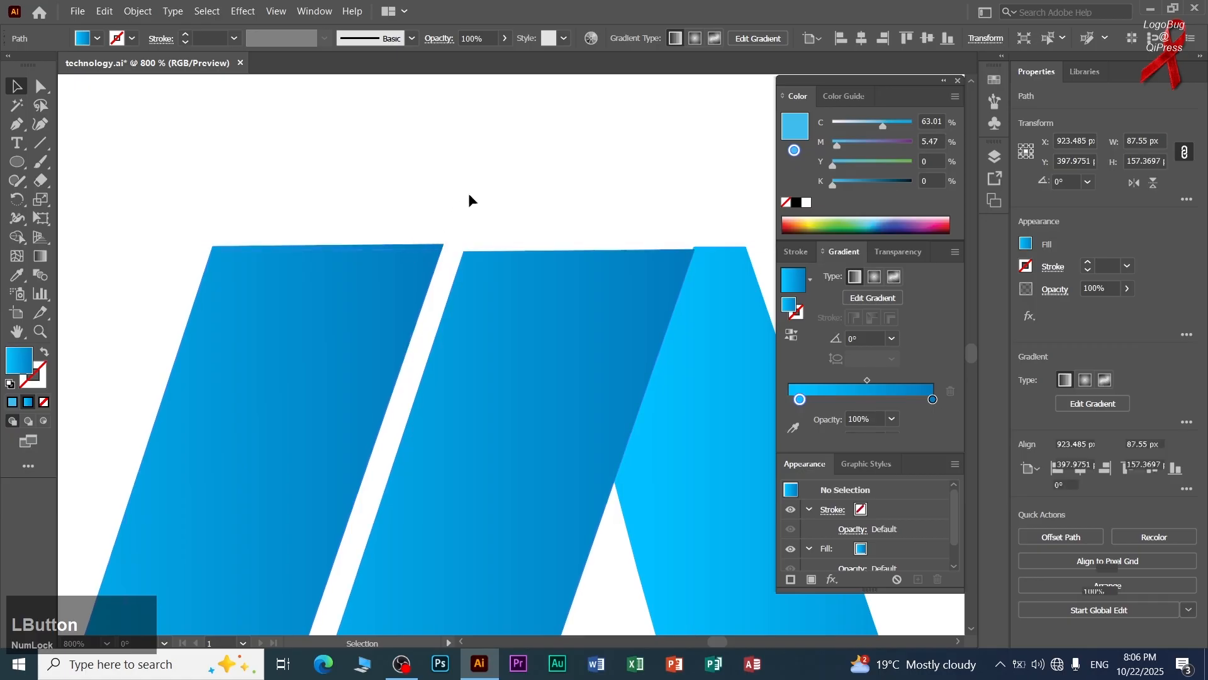
Raise the middle stripe's top edge slightly to line it up with the top of the right leg.
left_click(568, 287)
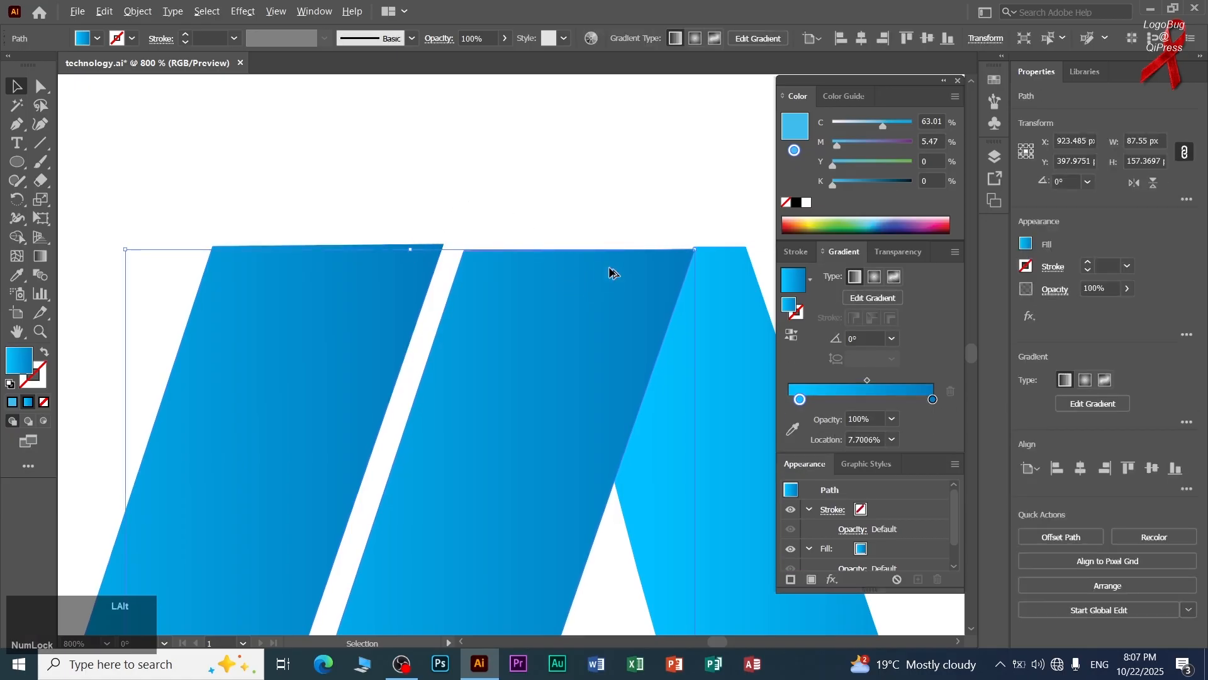
scroll(626, 280, "up", 1)
left_click_drag(604, 273, 402, 278)
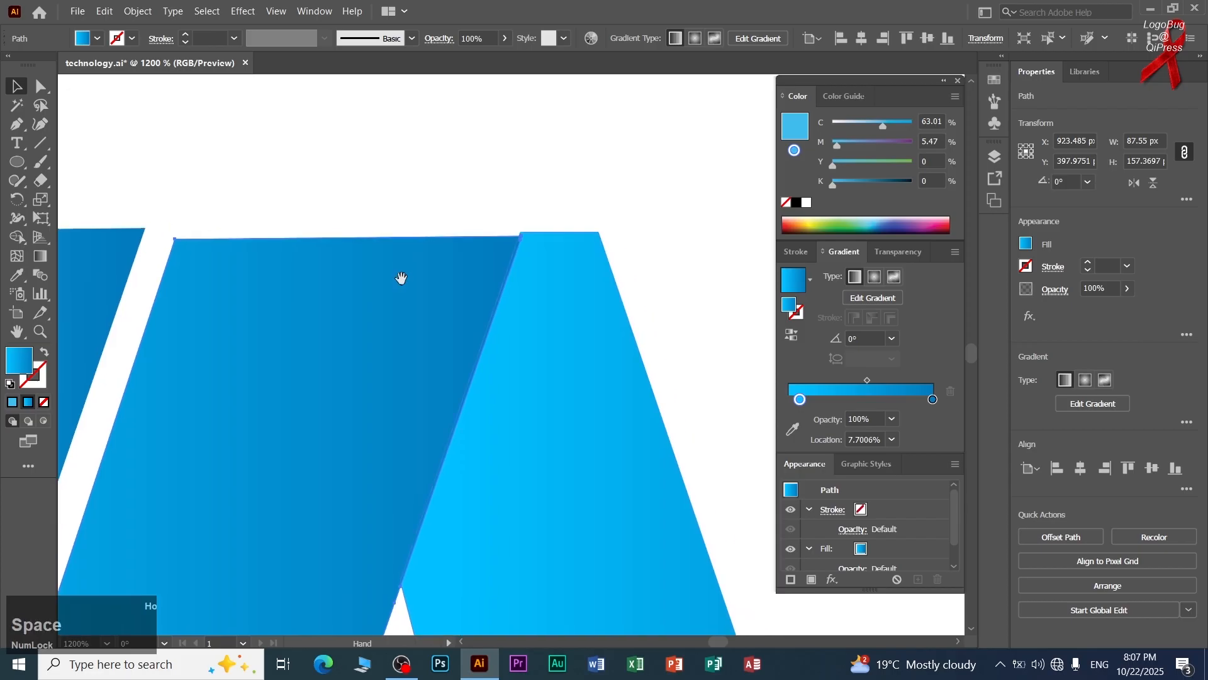
left_click_drag(97, 237, 97, 235)
left_click(251, 184)
scroll(287, 183, "down", 5)
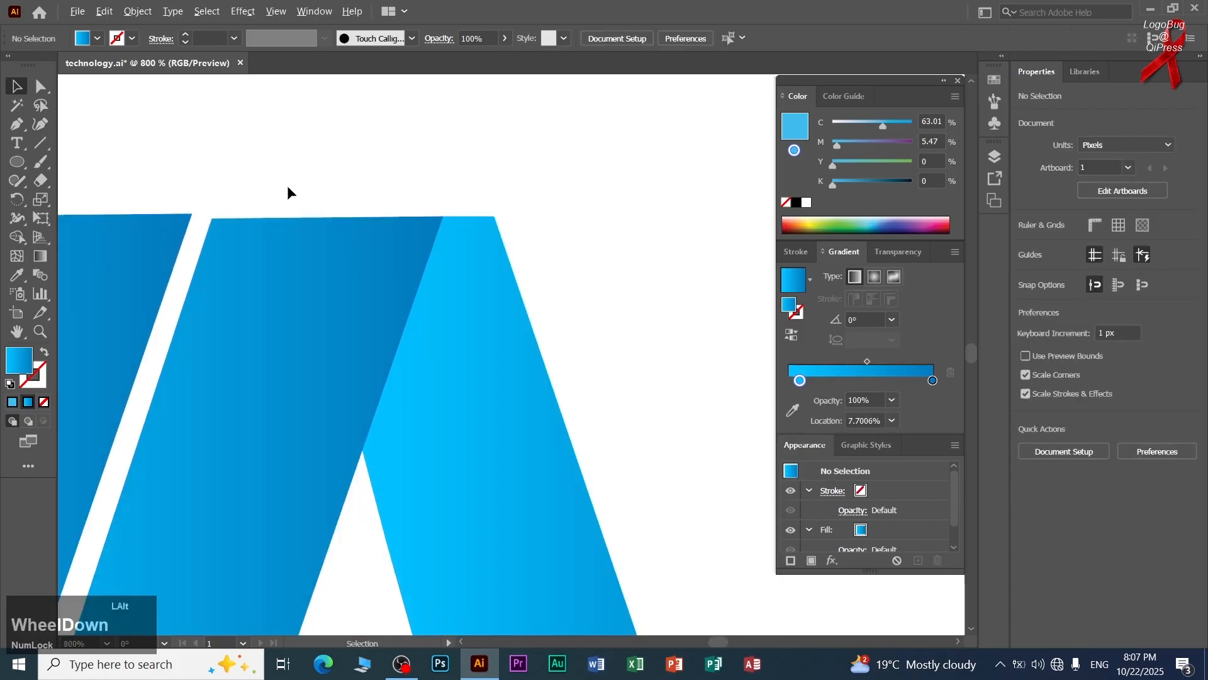
Lower the left stripe's top edge to align with the middle stripe, reducing its height to about 157.5 px.
left_click(219, 199)
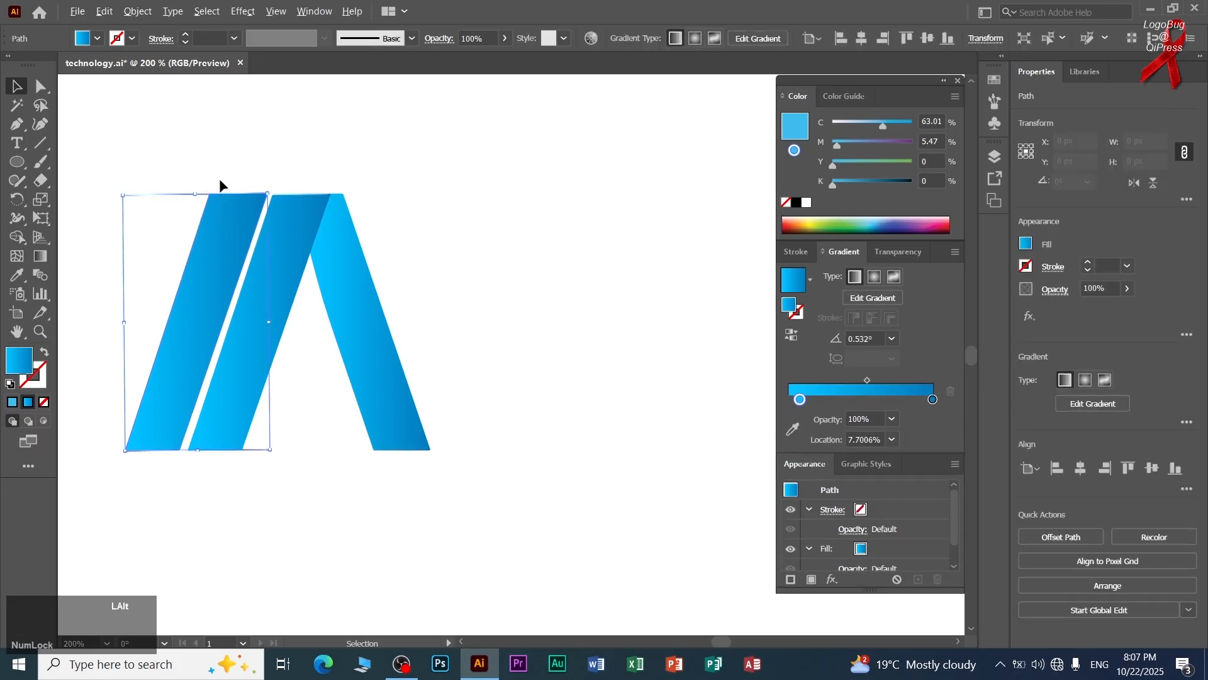
scroll(221, 184, "up", 4)
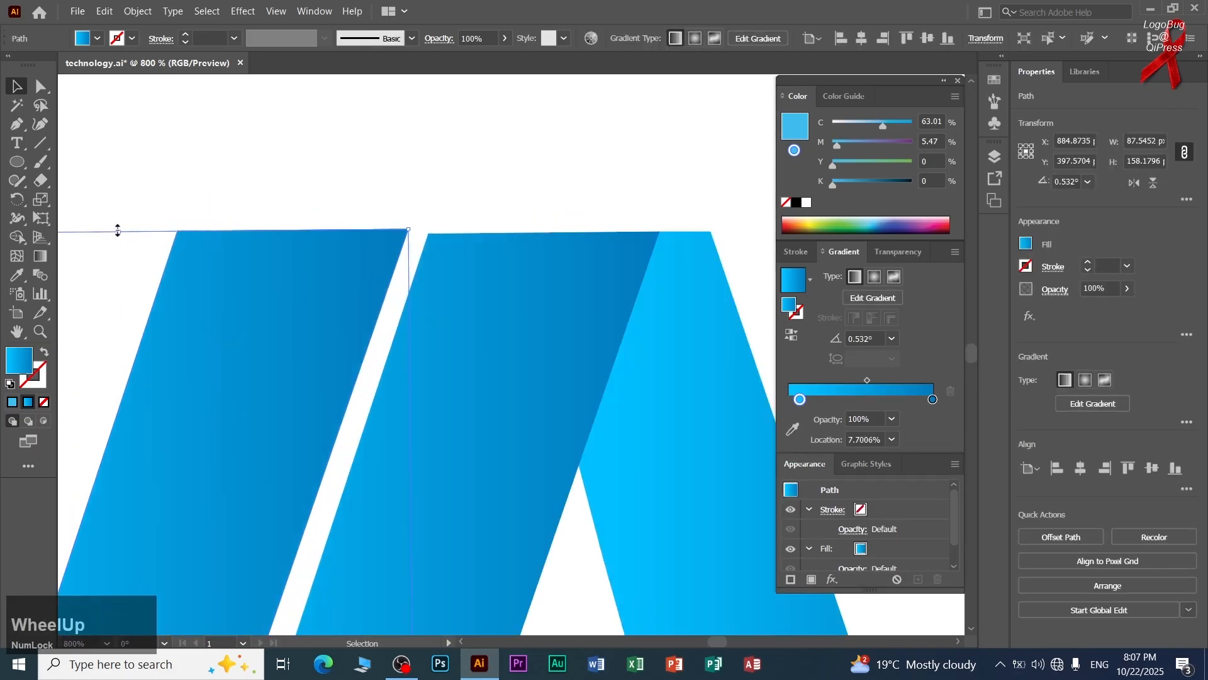
left_click_drag(119, 232, 119, 233)
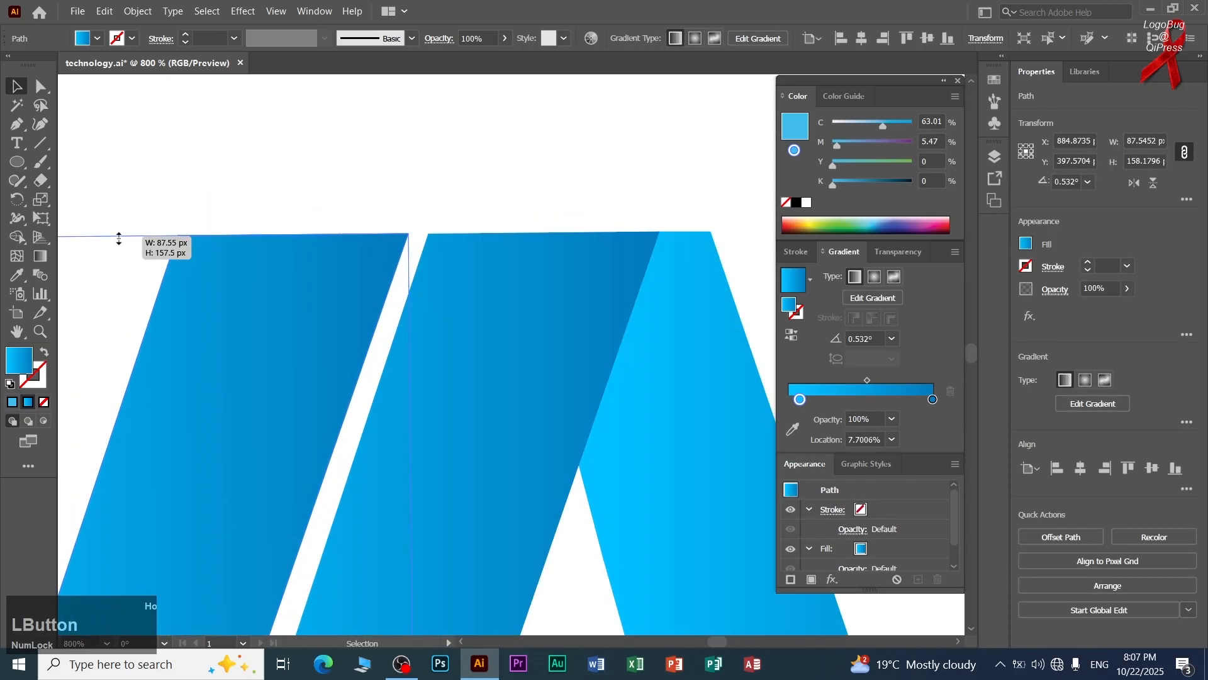
left_click(193, 181)
scroll(192, 181, "down", 4)
Apply the gradient of the reference logo's upper right leg to the new A's right leg with the Eyedropper.
left_click_drag(176, 270, 552, 338)
scroll(497, 315, "down", 1)
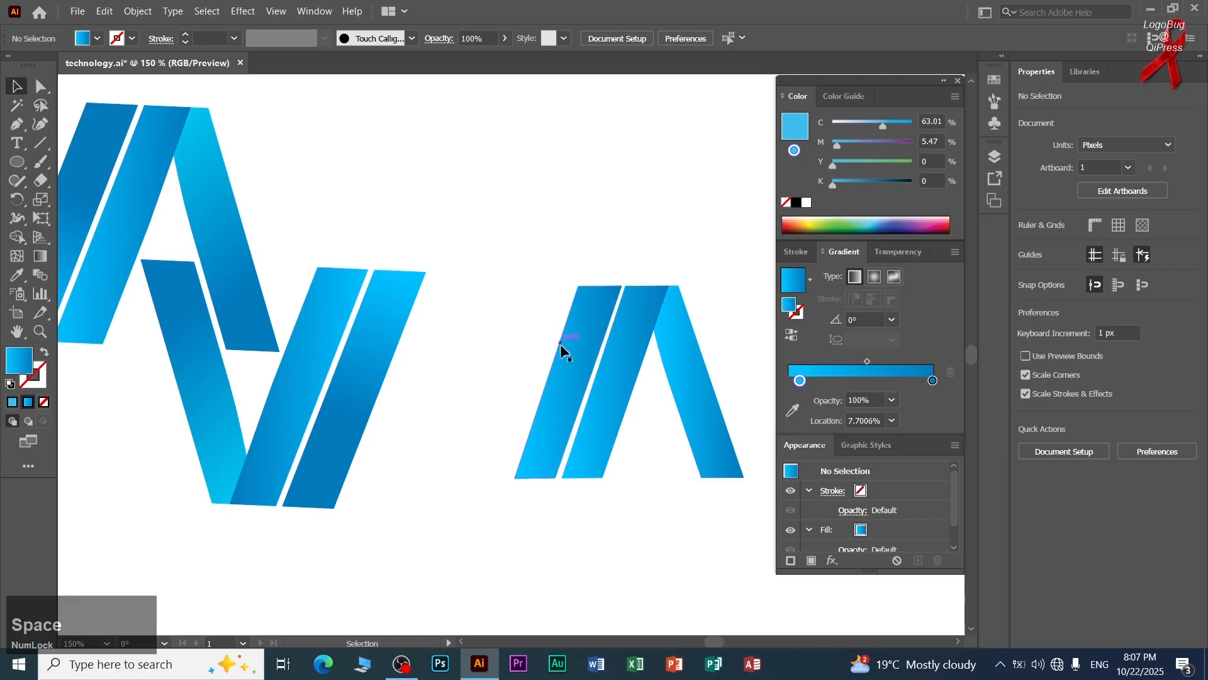
left_click_drag(537, 350, 582, 360)
left_click(634, 375)
left_click(592, 221)
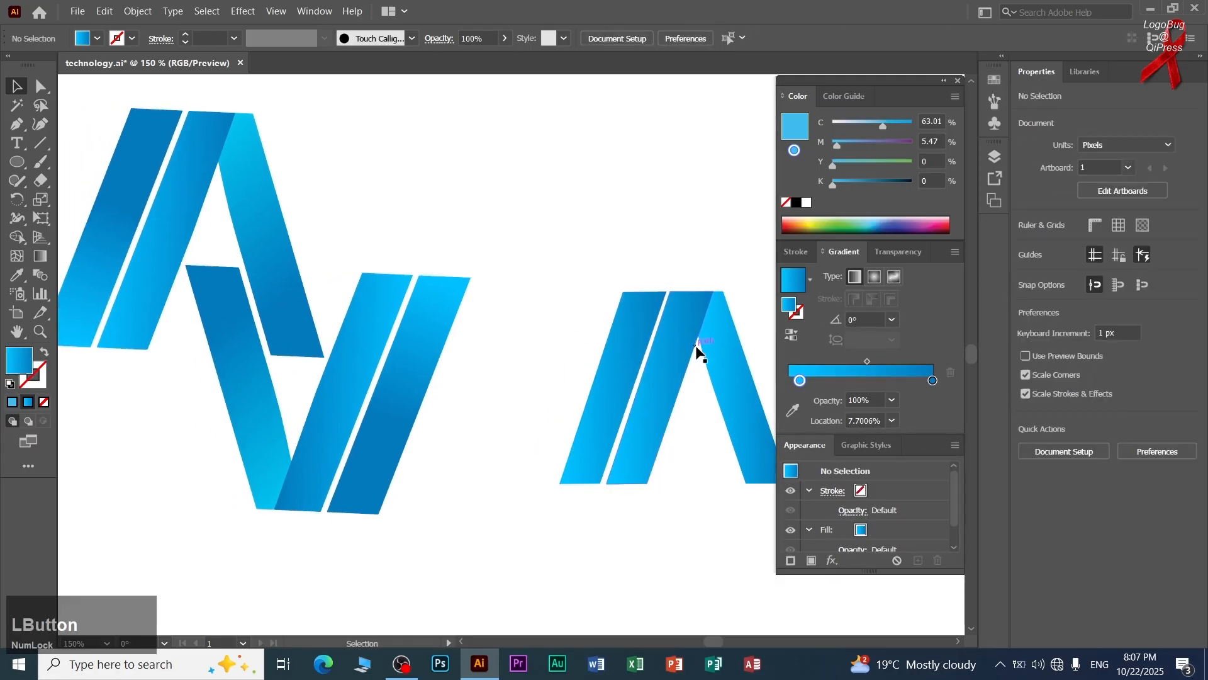
left_click(727, 343)
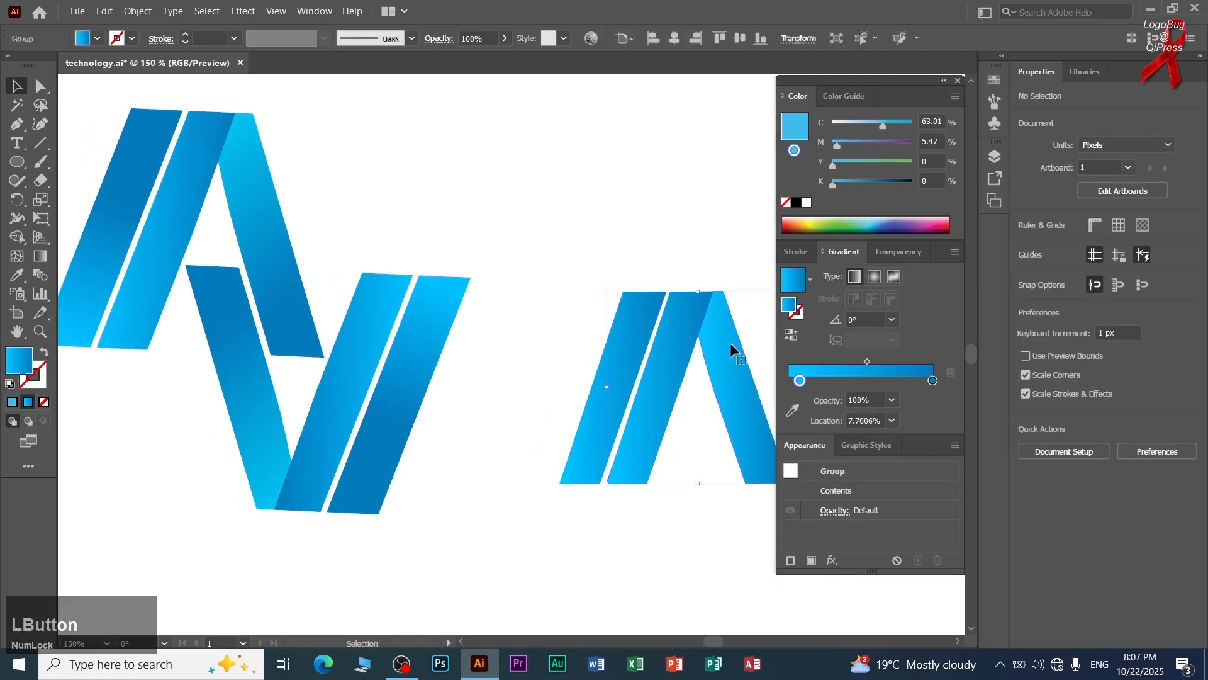
left_click(17, 275)
left_click(269, 199)
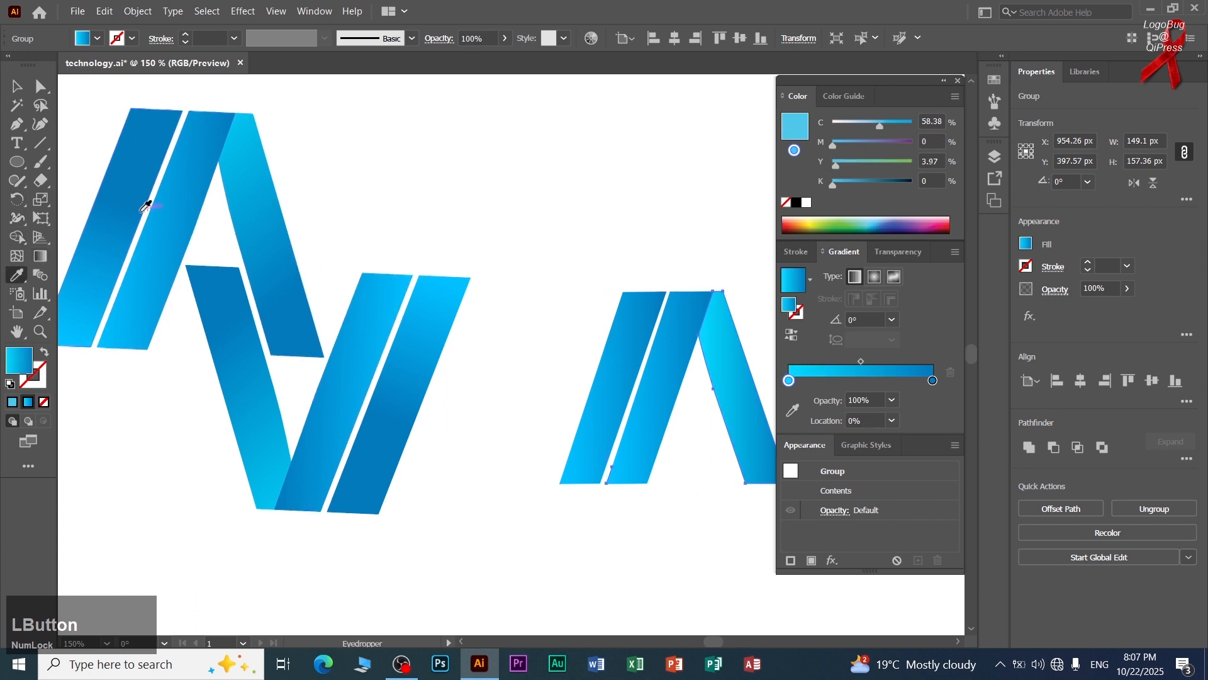
Recolor the new A's left and middle stripes with gradients sampled from the reference logo's upper left stripes.
left_click(625, 368, "ctrl")
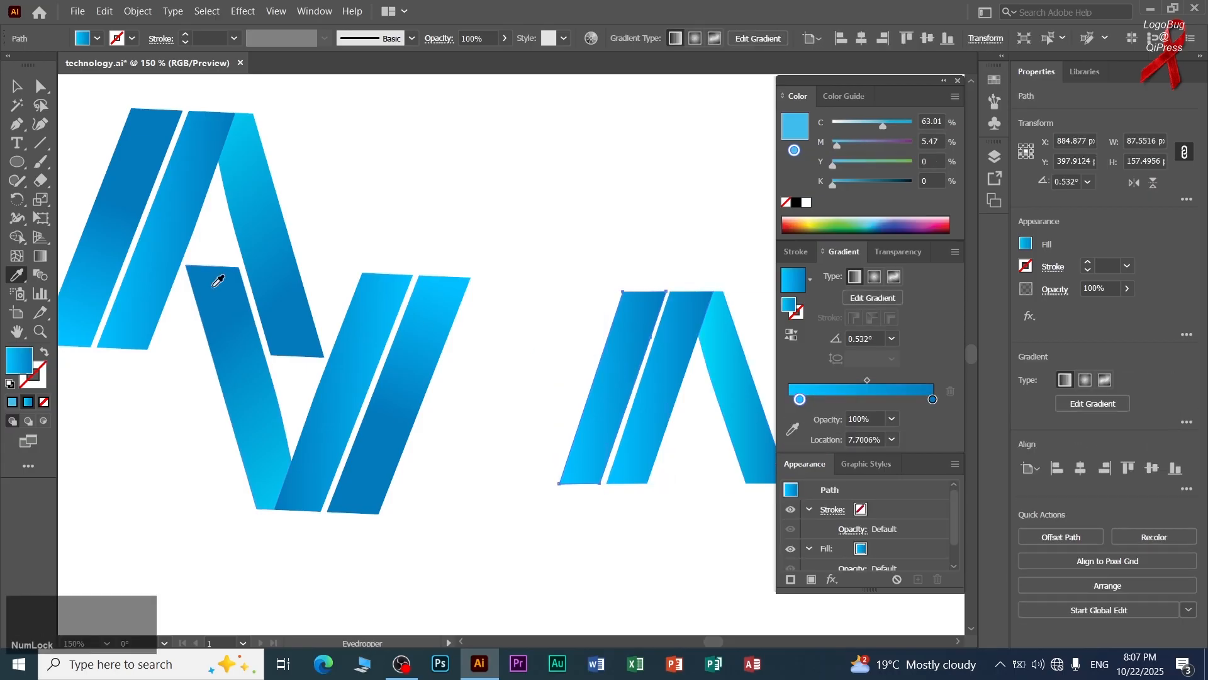
left_click(126, 258)
left_click(650, 404, "ctrl")
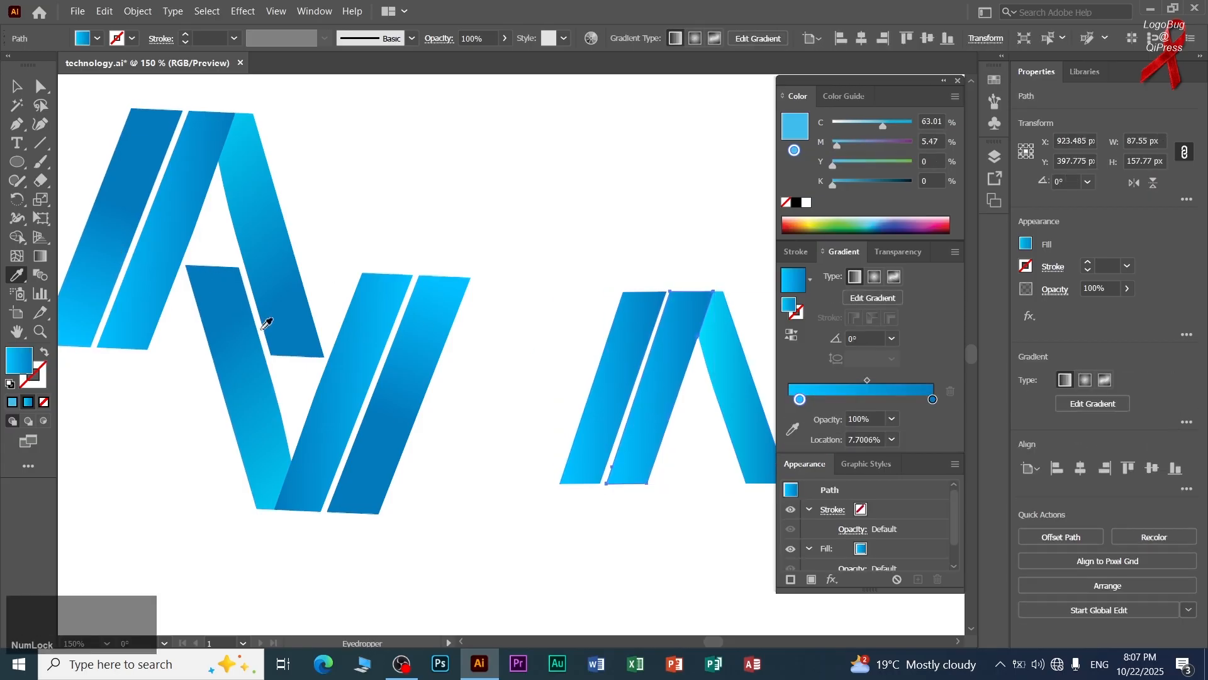
left_click(129, 195)
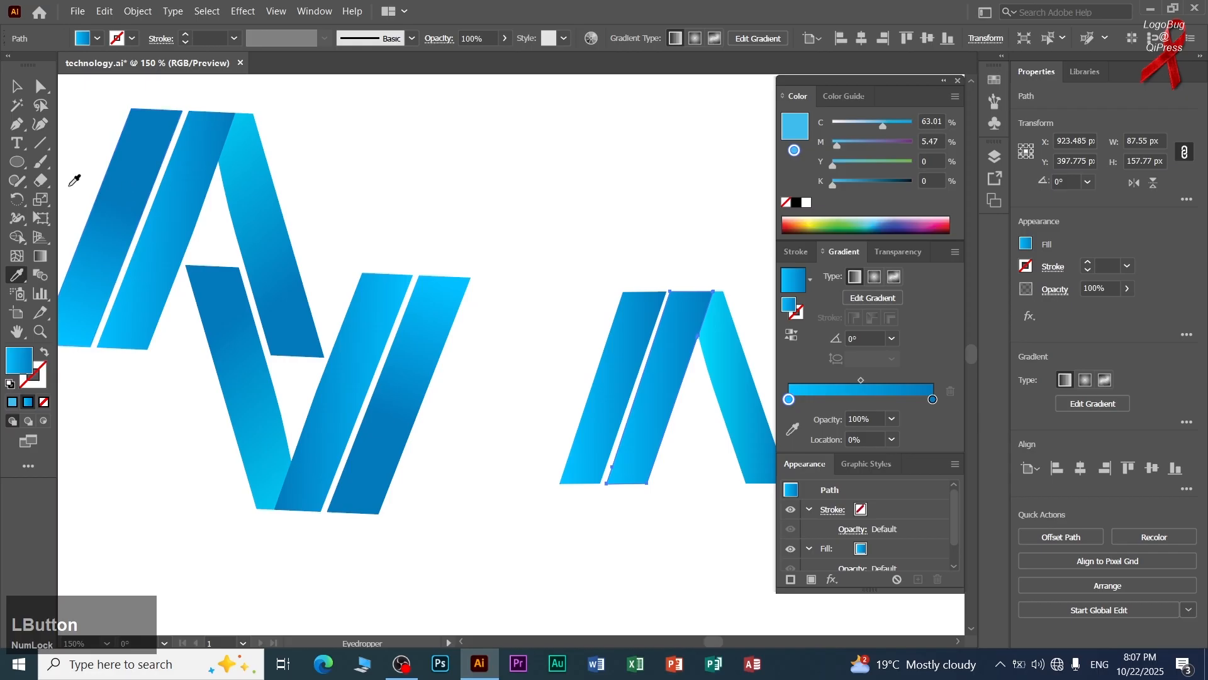
left_click(17, 89)
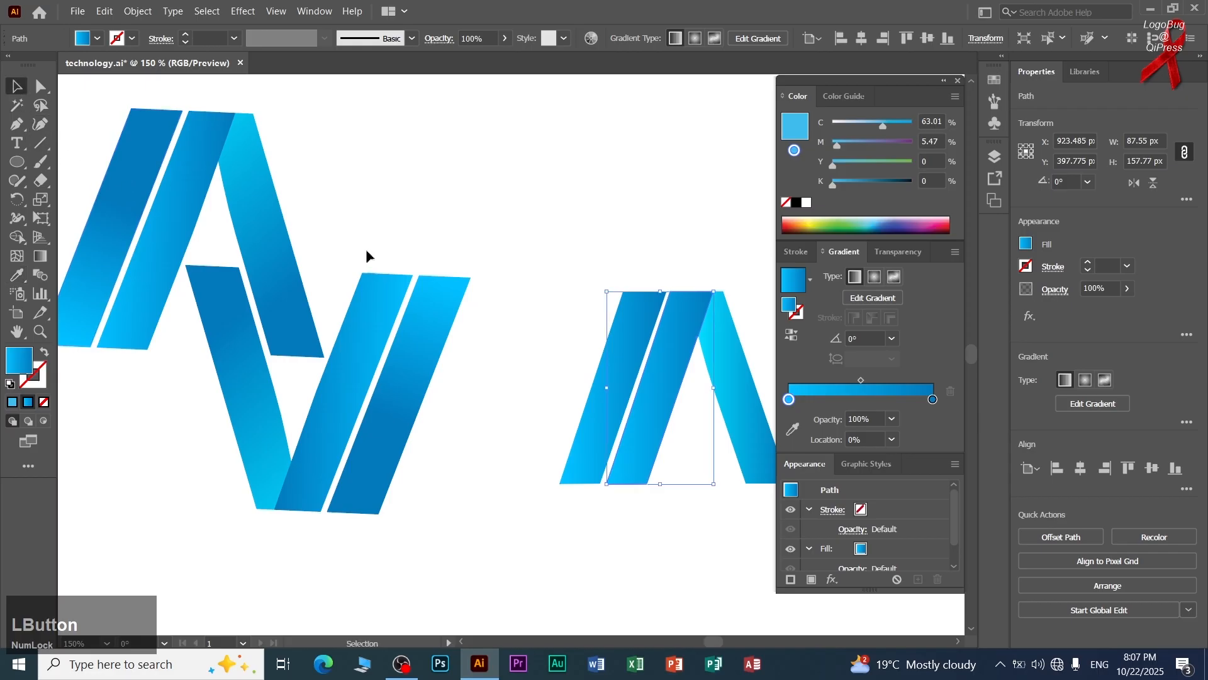
Duplicate the three-part A, rotate the copy 180° into a V, and place it interlocking below the A's right leg.
scroll(382, 310, "down", 1)
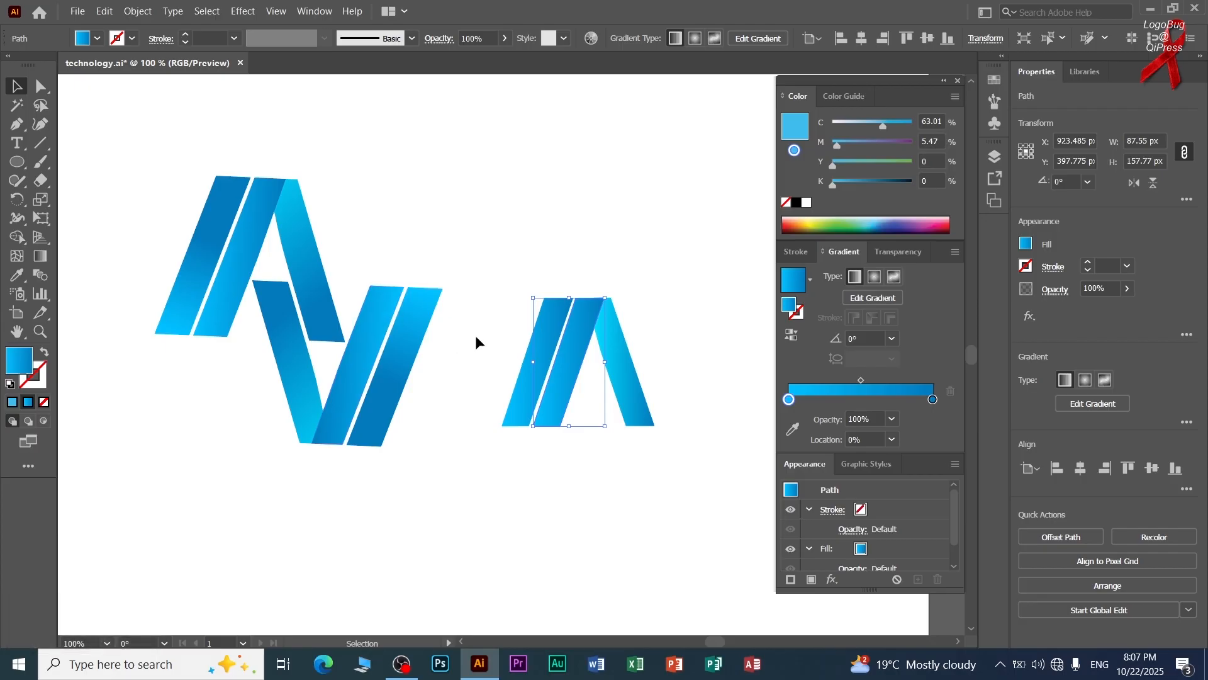
left_click_drag(648, 246, 520, 470)
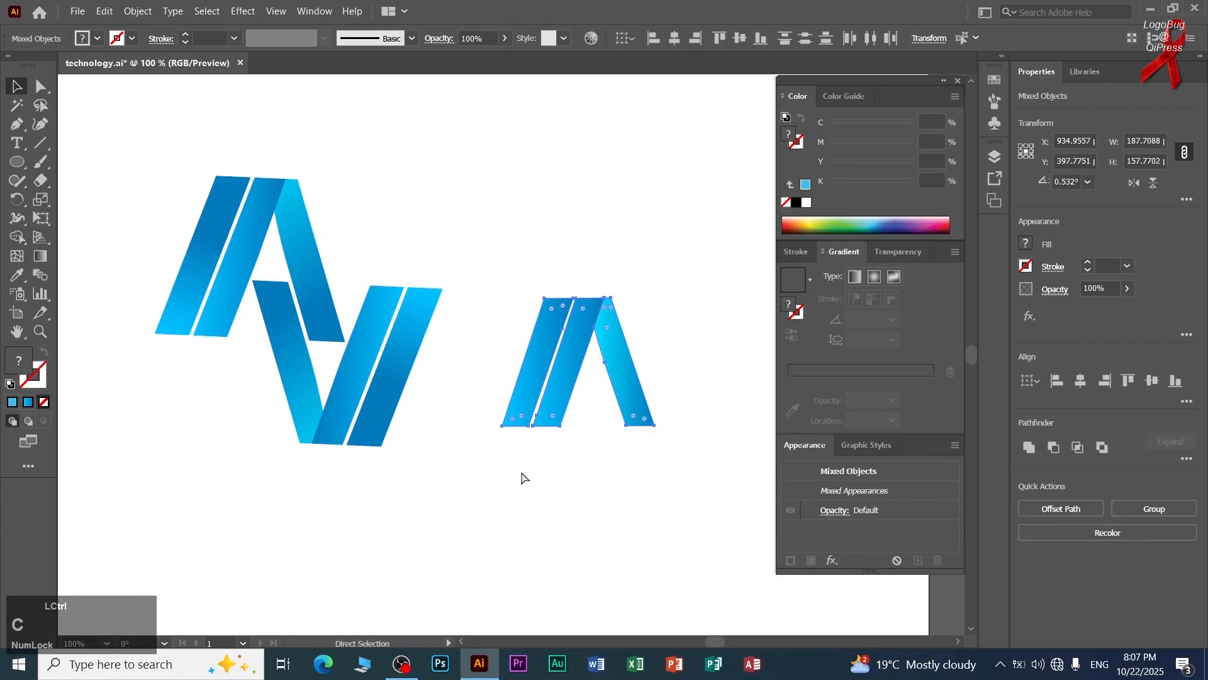
left_click_drag(661, 296, 670, 448)
left_click_drag(709, 268, 578, 565)
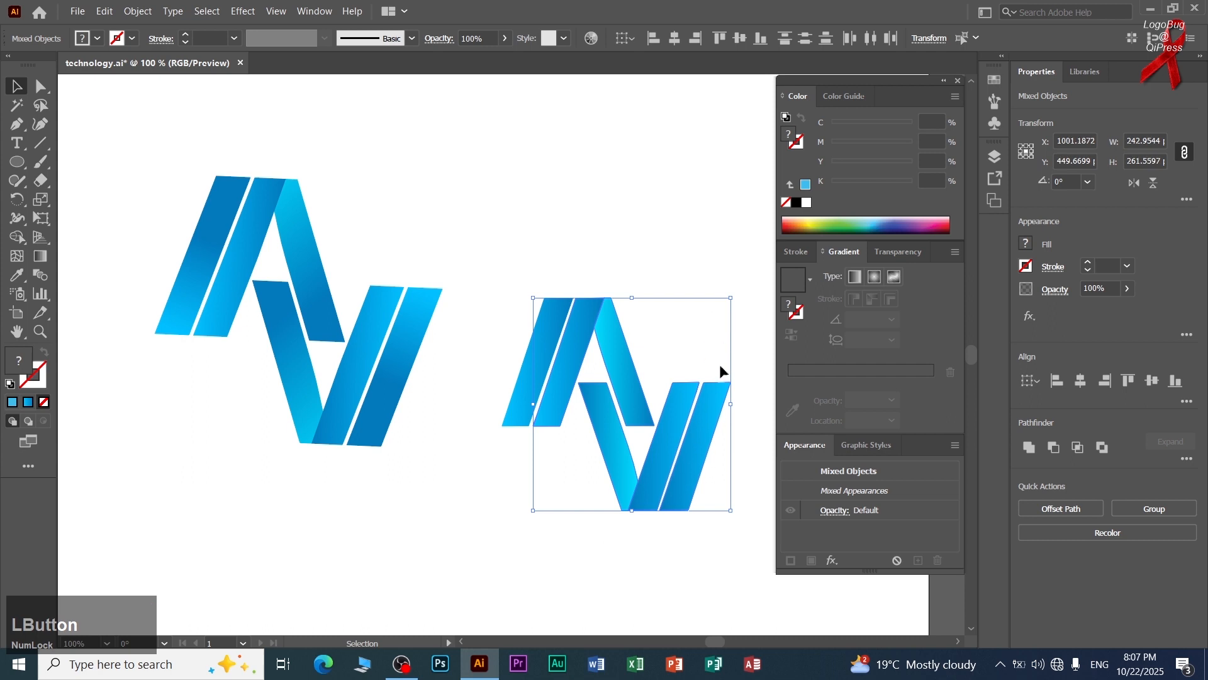
left_click_drag(736, 291, 708, 445)
key("ctrl")
key("ctrl+z")
left_click(711, 283)
Group all stripes of the new AV logo and rotate the group until it reads as a Z.
left_click_drag(730, 204, 535, 553)
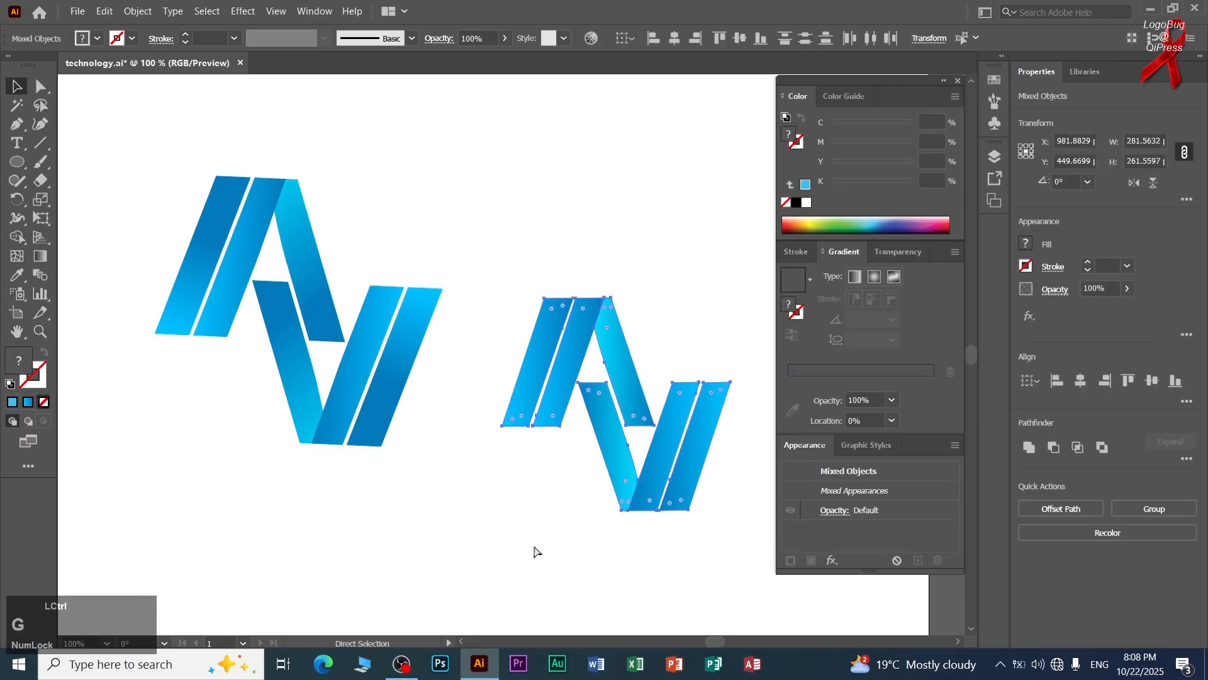
key("ctrl+g")
left_click_drag(734, 516, 556, 555)
left_click(611, 574)
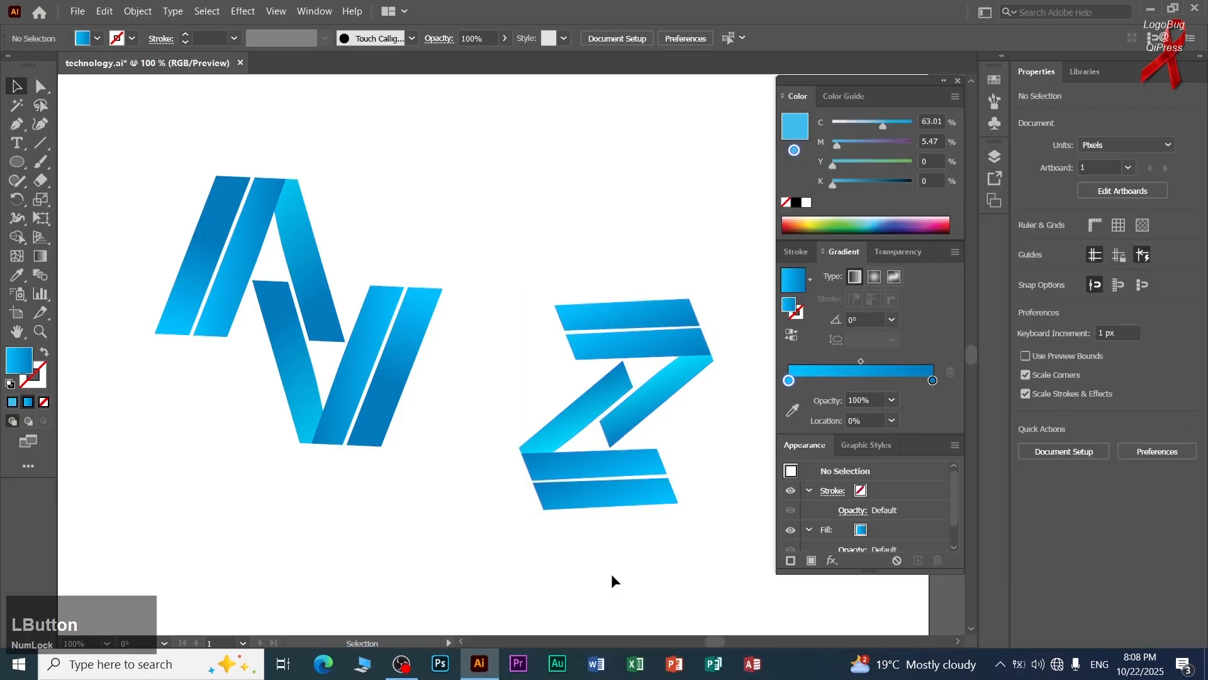
Delete the original reference logo and move the new Z-shaped logo into the cleared space.
left_click_drag(419, 160, 232, 471)
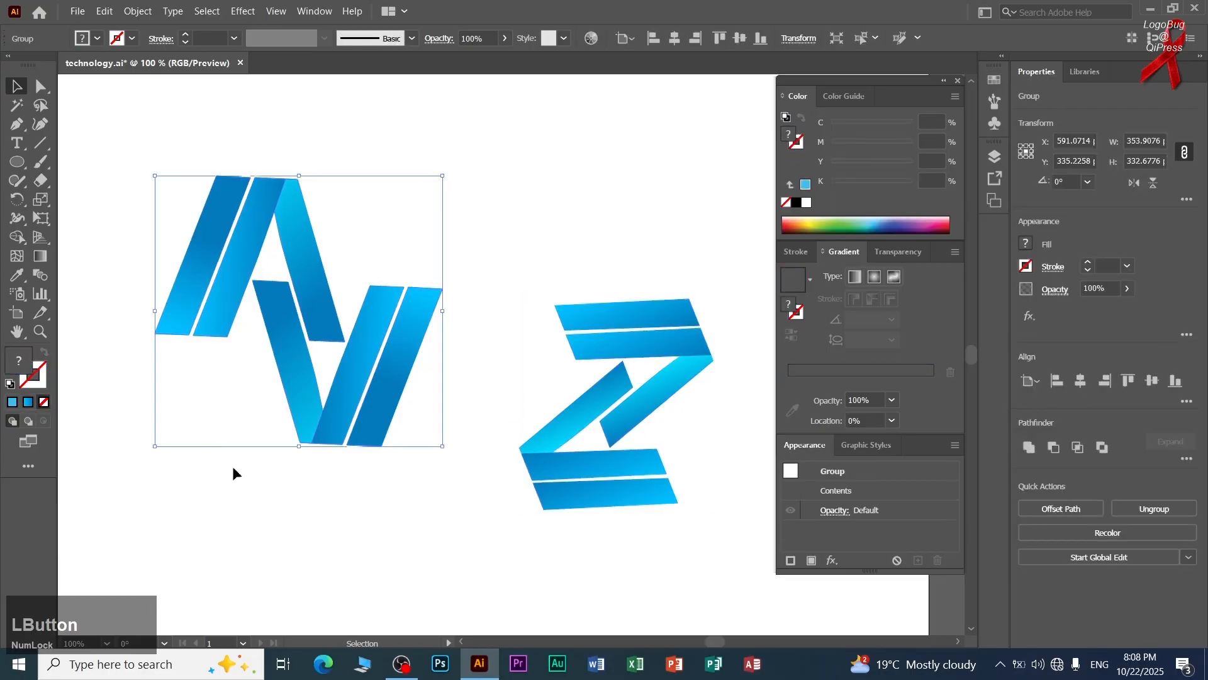
key("Delete")
left_click_drag(582, 334, 399, 304)
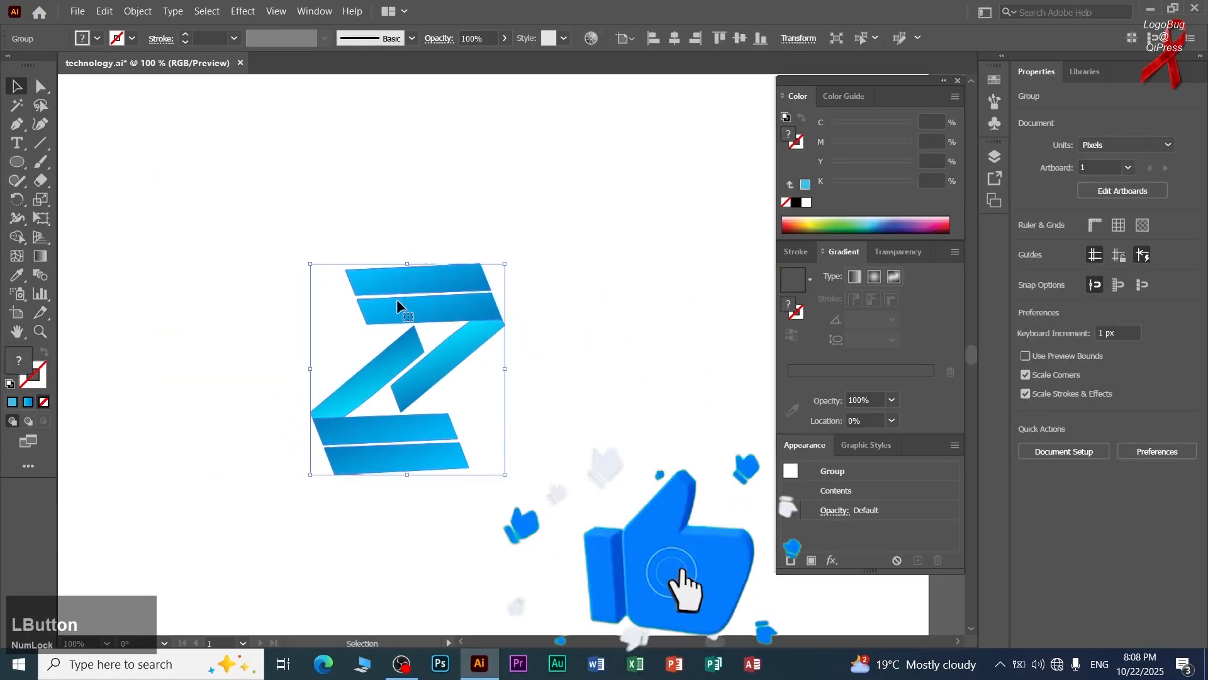
scroll(399, 304, "down", 1)
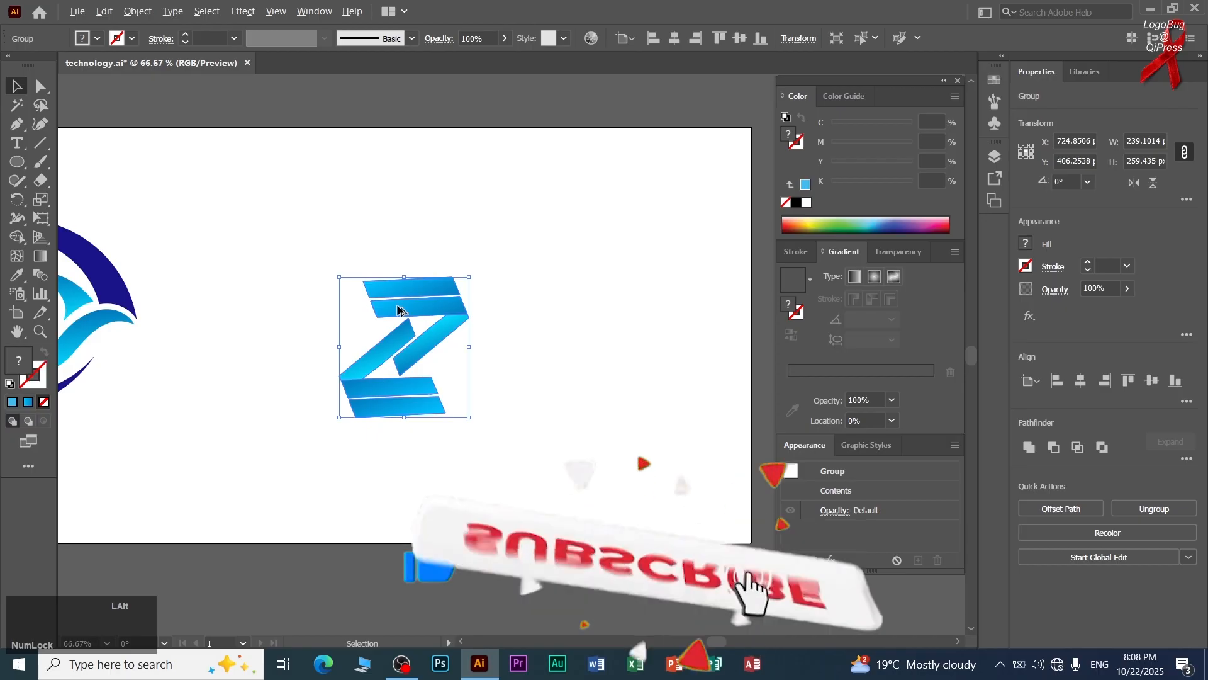
Enlarge the Z-shaped logo from its lower-right corner and reposition it on the artboard.
scroll(398, 307, "up", 1)
left_click_drag(505, 474, 574, 549)
left_click(600, 496)
scroll(601, 496, "down", 1)
left_click_drag(485, 463, 371, 424)
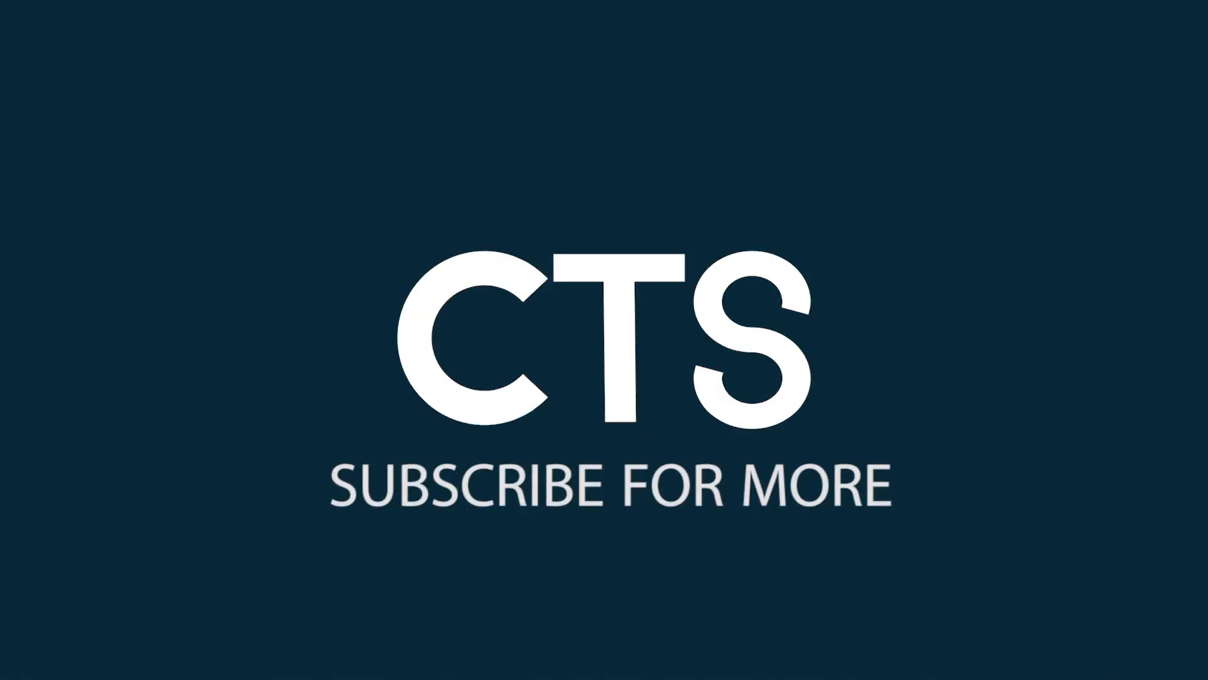